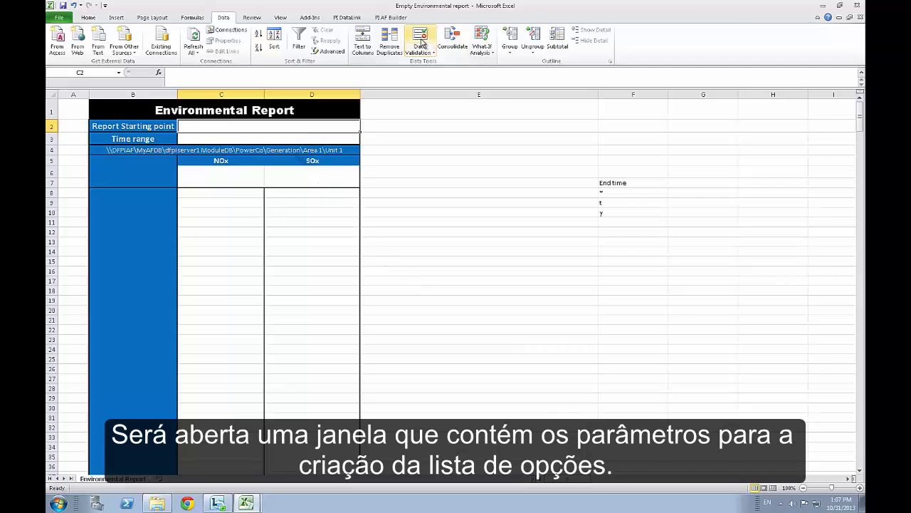
Create a List data validation on the Report Starting point cell C2, using the End time values in F8:F10 as source.
{"action": "left_click_drag", "start_coordinate": [299, 238], "coordinate": [507, 182]}
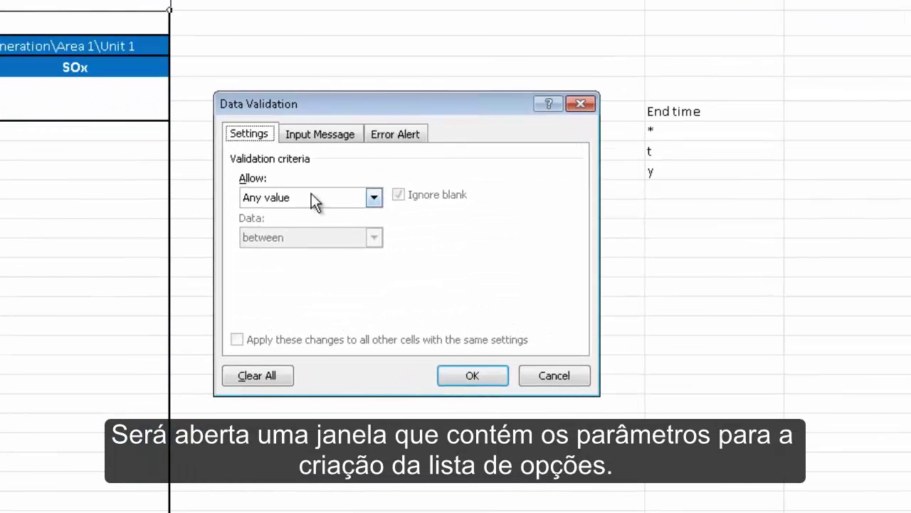
{"action": "left_click", "coordinate": [339, 198]}
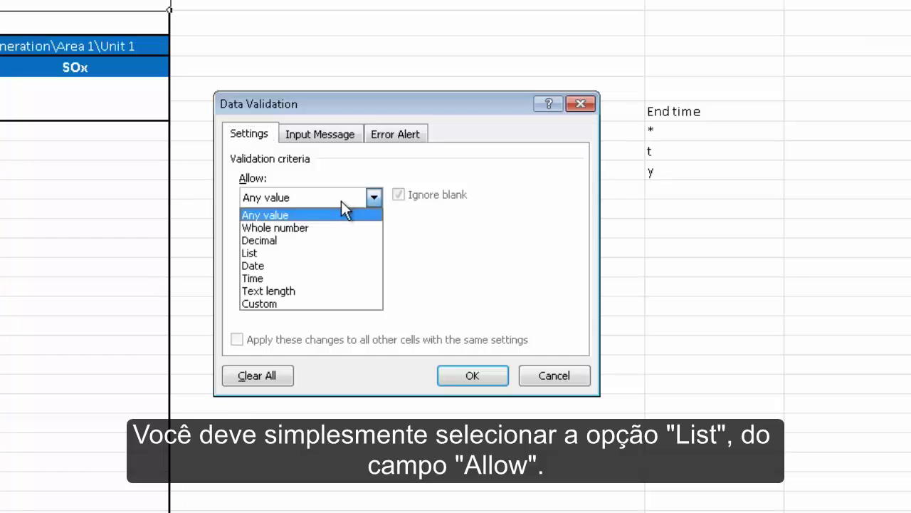
{"action": "left_click", "coordinate": [253, 253]}
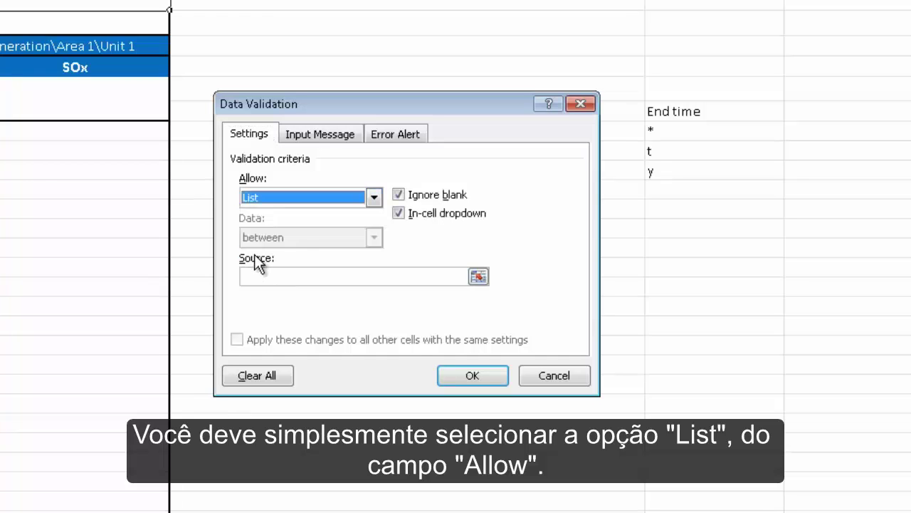
{"action": "left_click", "coordinate": [479, 277]}
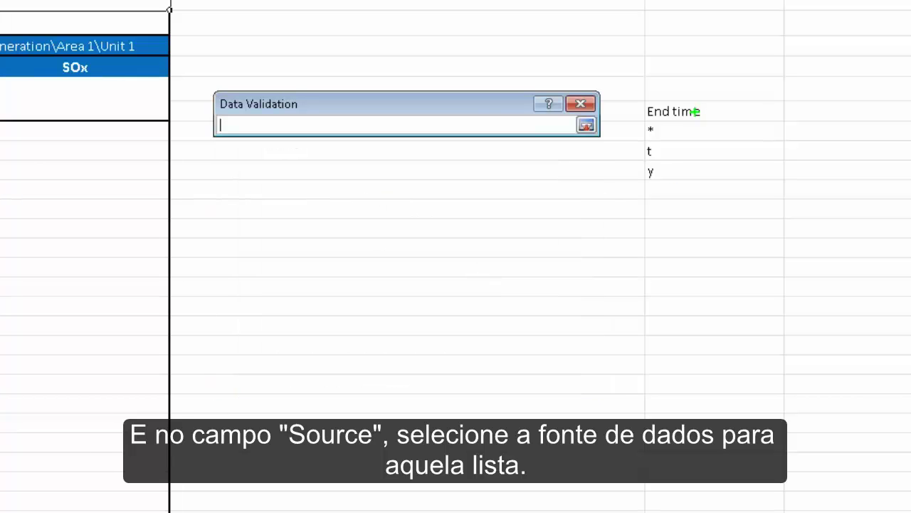
{"action": "left_click_drag", "start_coordinate": [643, 126], "coordinate": [789, 217]}
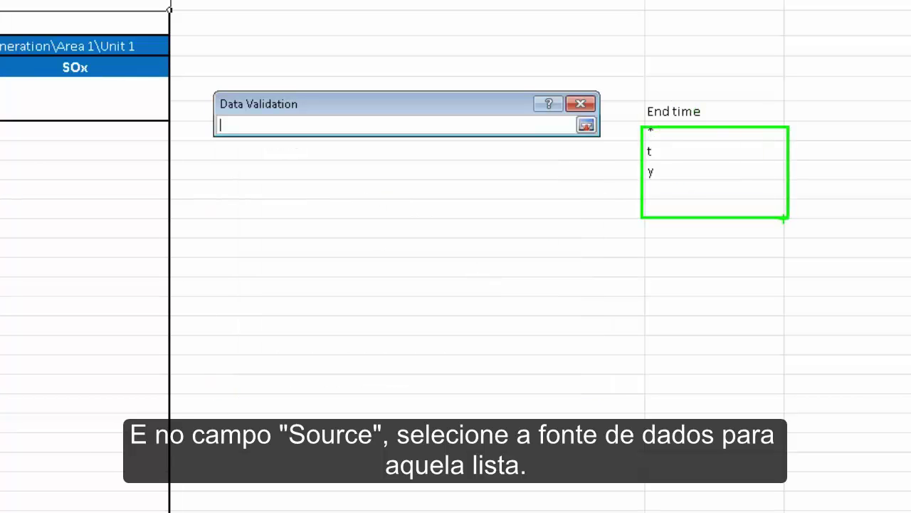
{"action": "left_click_drag", "start_coordinate": [670, 136], "coordinate": [656, 176]}
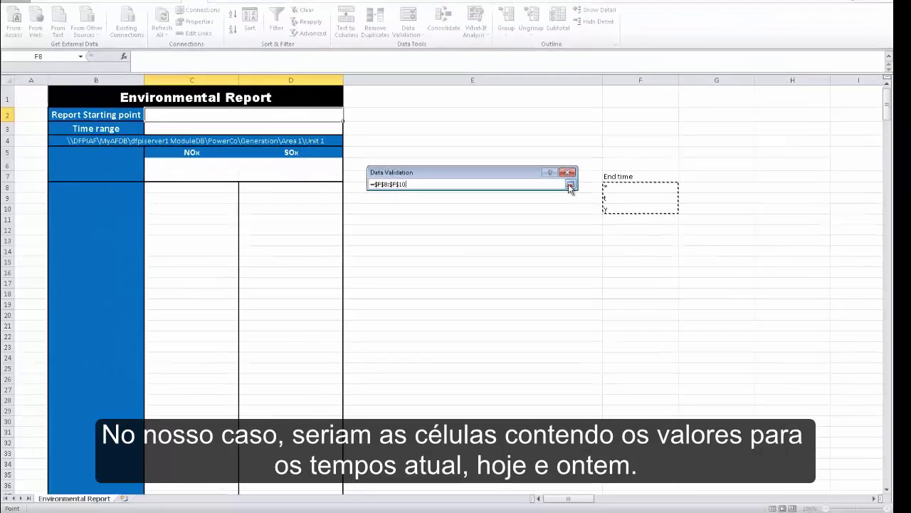
{"action": "left_click", "coordinate": [581, 141]}
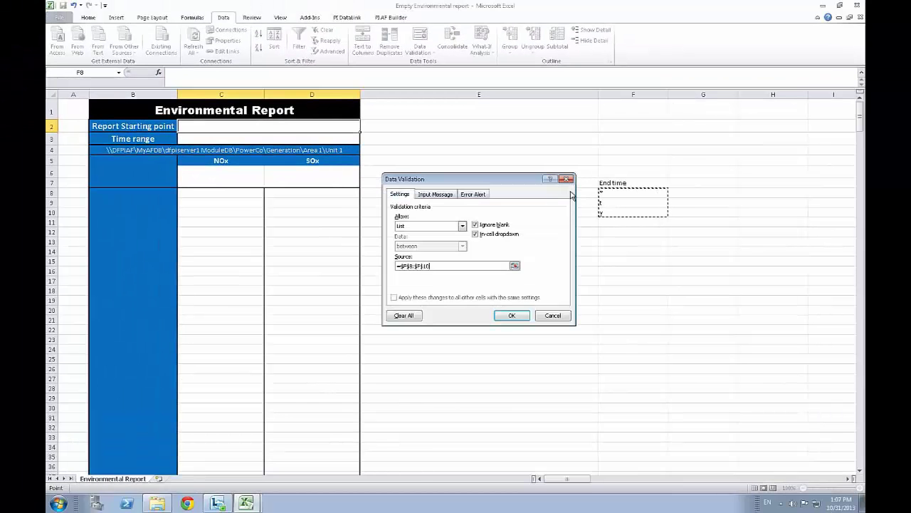
{"action": "left_click", "coordinate": [514, 318]}
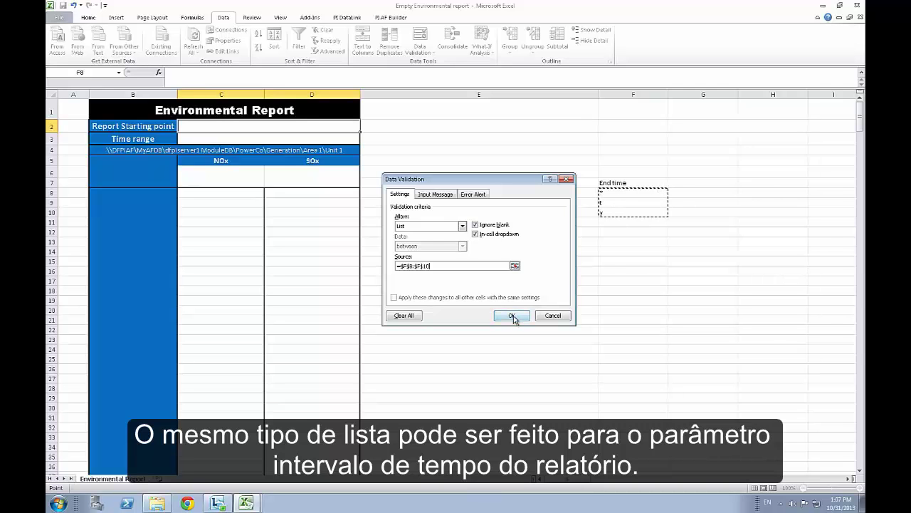
Enter the heading Time Range in G7 and list 1h, 4h, 8h, 1d, 7d and 1mo in the cells below it.
{"action": "left_click", "coordinate": [687, 182]}
{"action": "type", "text": "Time Range"}
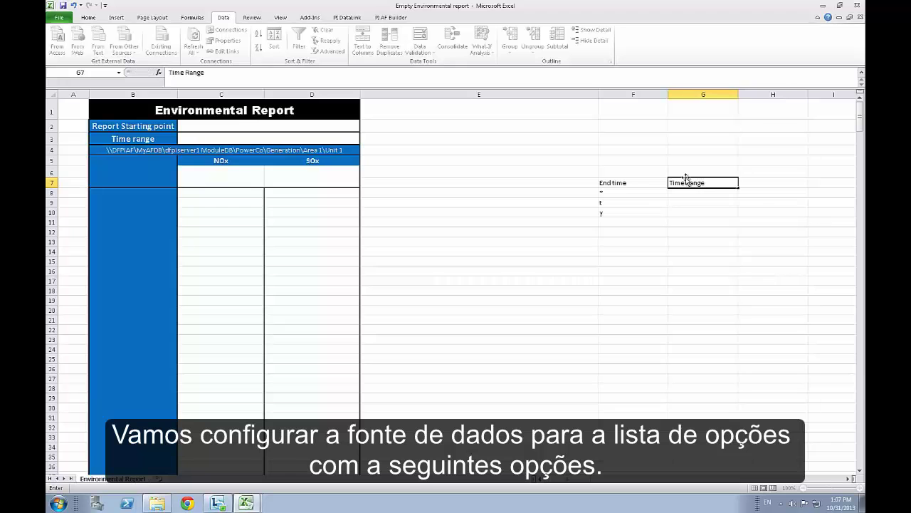
{"action": "key", "text": "Return"}
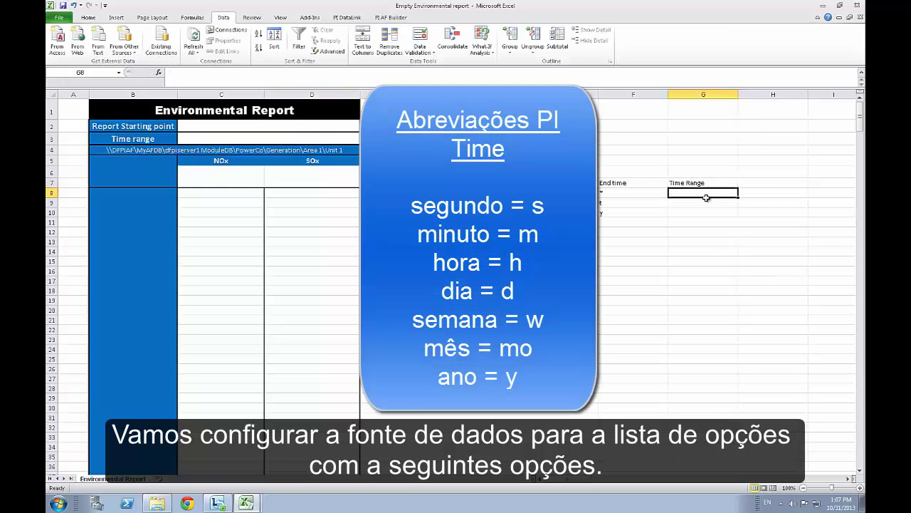
{"action": "type", "text": "1h"}
{"action": "key", "text": "Return"}
{"action": "type", "text": "4h"}
{"action": "key", "text": "Return"}
{"action": "type", "text": "8h"}
{"action": "key", "text": "Return"}
{"action": "type", "text": "1d"}
{"action": "key", "text": "Return"}
{"action": "type", "text": "7d"}
{"action": "key", "text": "Return"}
{"action": "type", "text": "1mo"}
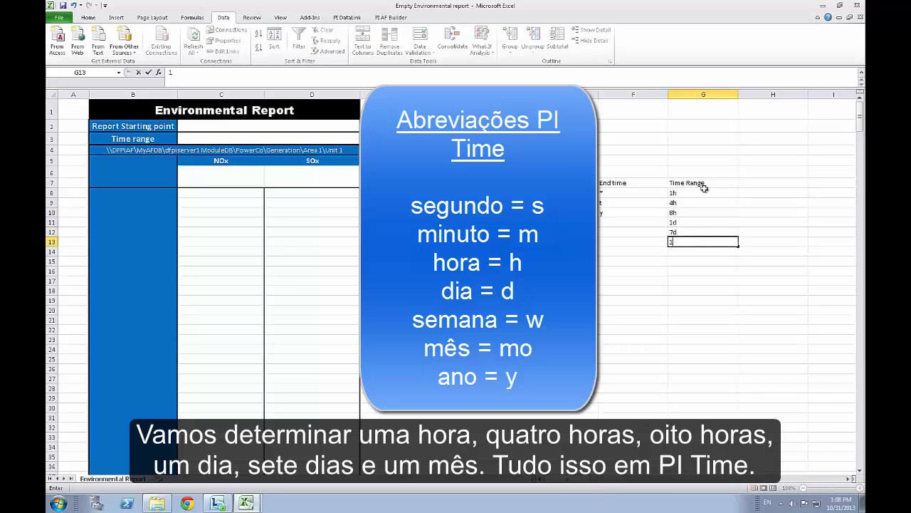
{"action": "key", "text": "Return"}
Create a List data validation on the Time range cell C3, using the values in G8:G13 as source.
{"action": "left_click", "coordinate": [694, 192]}
{"action": "left_click", "coordinate": [243, 140]}
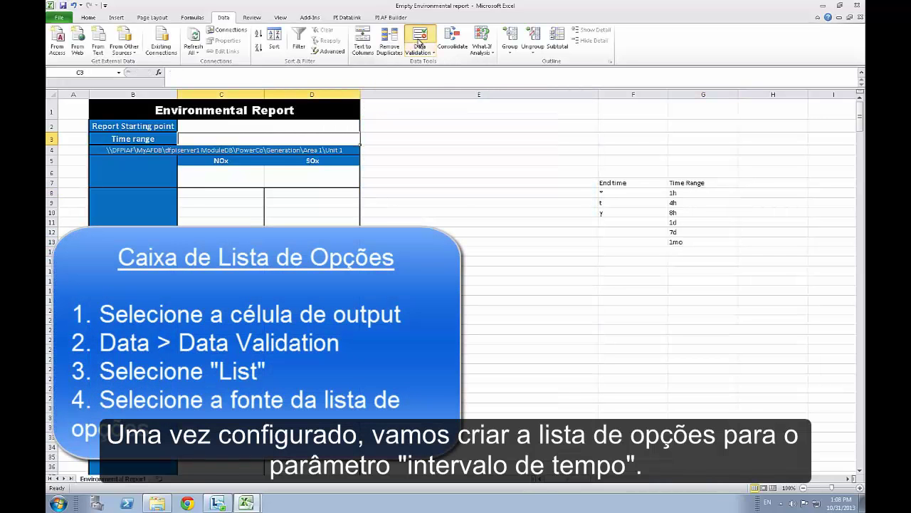
{"action": "left_click", "coordinate": [419, 41]}
{"action": "left_click", "coordinate": [463, 226]}
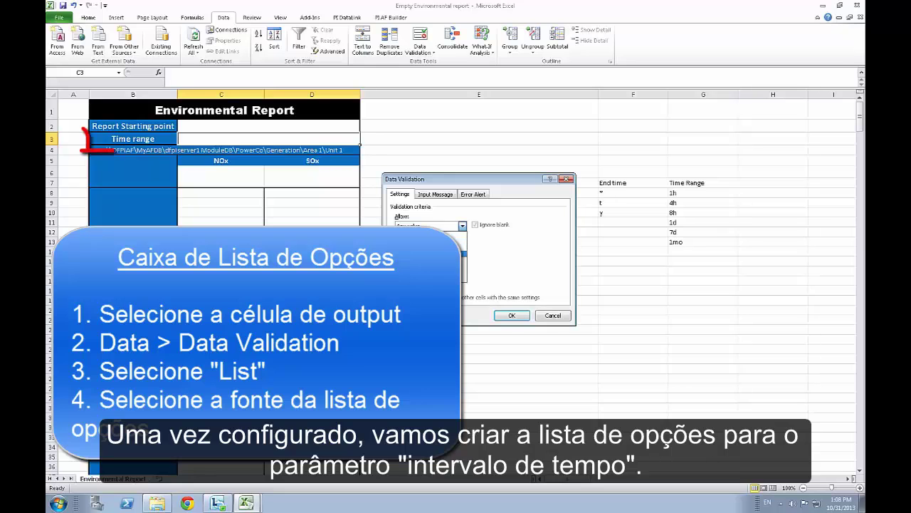
{"action": "left_click", "coordinate": [448, 257]}
{"action": "left_click", "coordinate": [514, 265]}
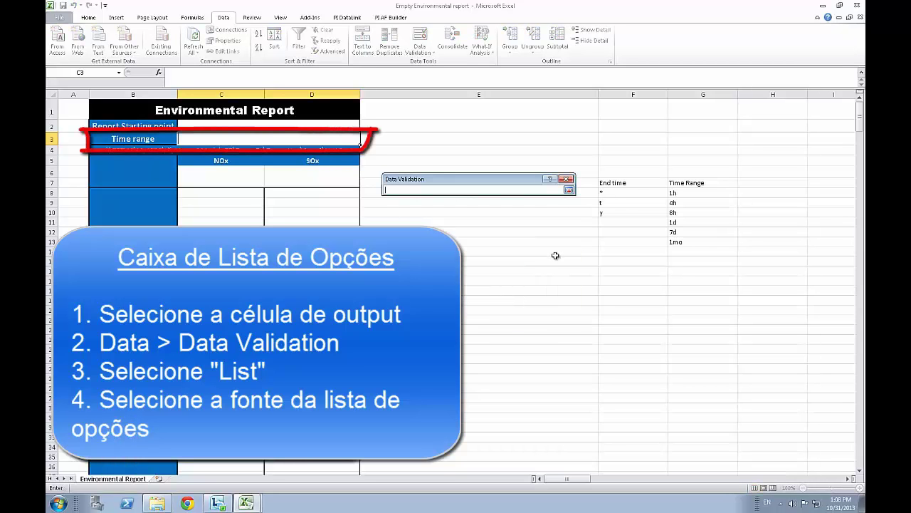
{"action": "left_click", "coordinate": [671, 193]}
{"action": "left_click_drag", "start_coordinate": [683, 235], "coordinate": [680, 243]}
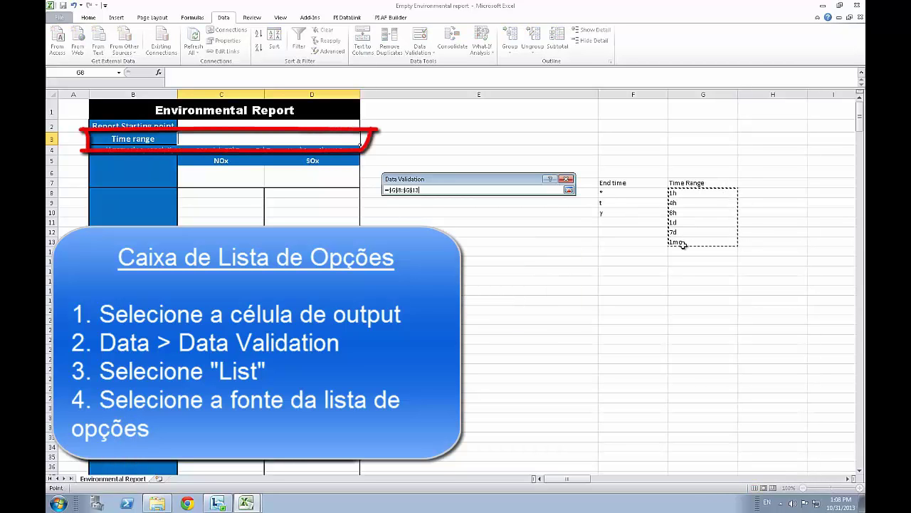
{"action": "left_click", "coordinate": [568, 190]}
{"action": "left_click", "coordinate": [512, 315]}
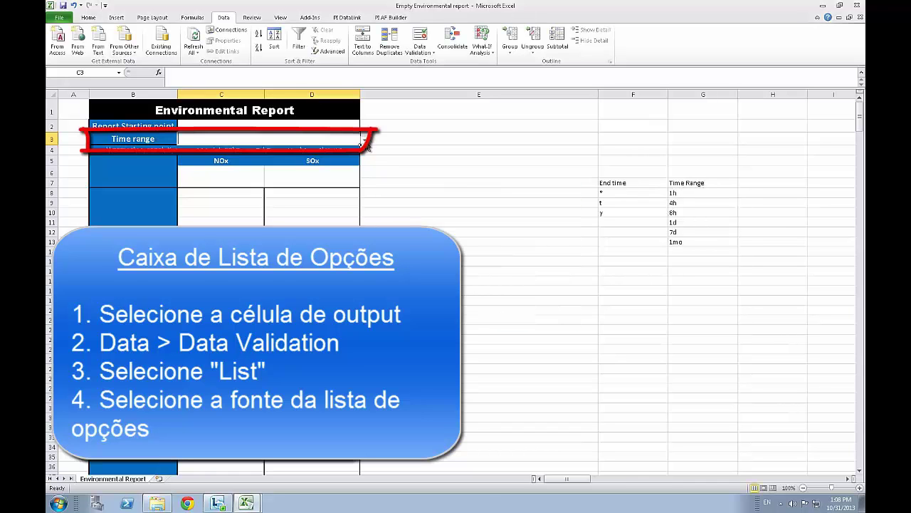
Choose 7d as the Time range and * as the Report Starting point from their option lists.
{"action": "left_click", "coordinate": [364, 140]}
{"action": "left_click", "coordinate": [208, 174]}
{"action": "key", "text": "Up"}
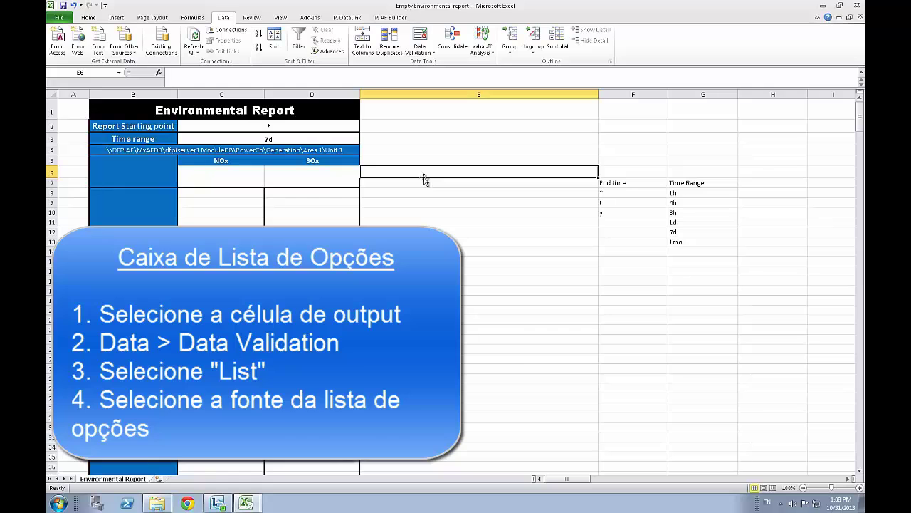
{"action": "left_click", "coordinate": [442, 181]}
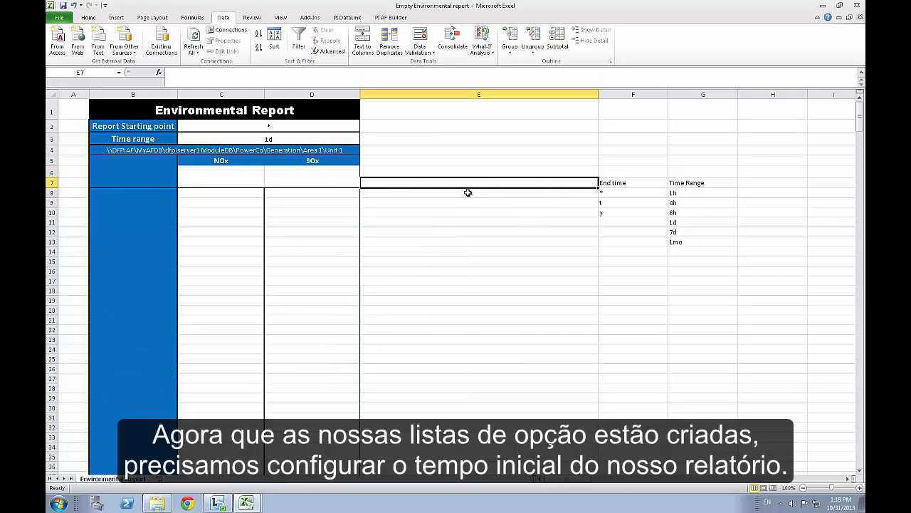
Enter the label Start Time in cell F14, below the End time list.
{"action": "left_click", "coordinate": [512, 229]}
{"action": "left_click", "coordinate": [623, 253]}
{"action": "type", "text": "Start Time"}
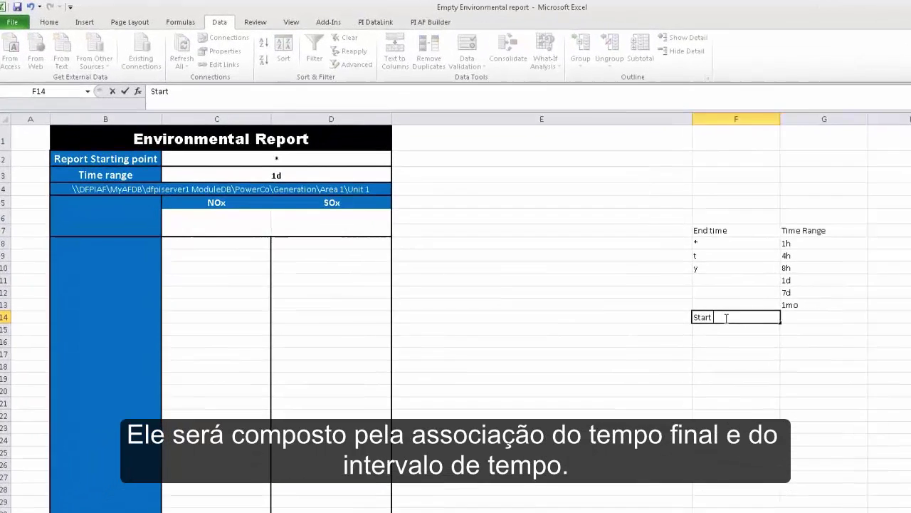
{"action": "key", "text": "Return"}
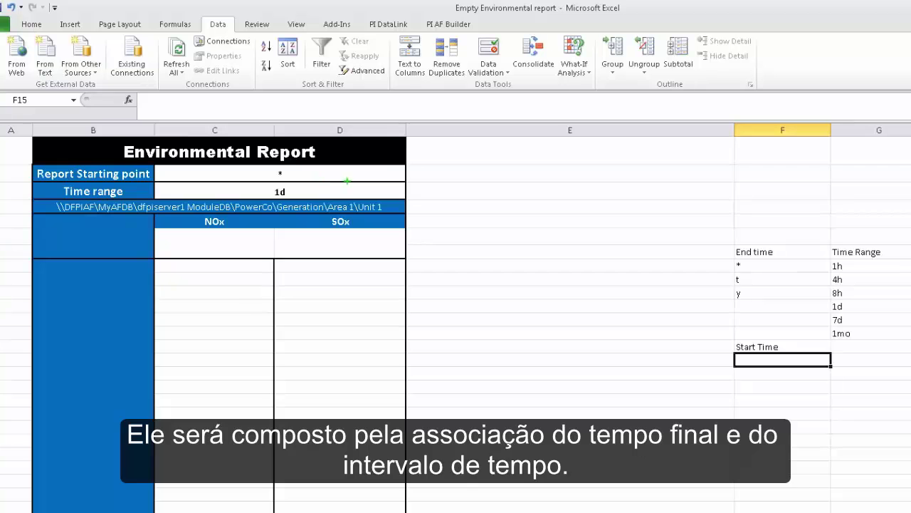
{"action": "left_click_drag", "start_coordinate": [348, 177], "coordinate": [444, 156]}
{"action": "left_click_drag", "start_coordinate": [371, 193], "coordinate": [530, 193]}
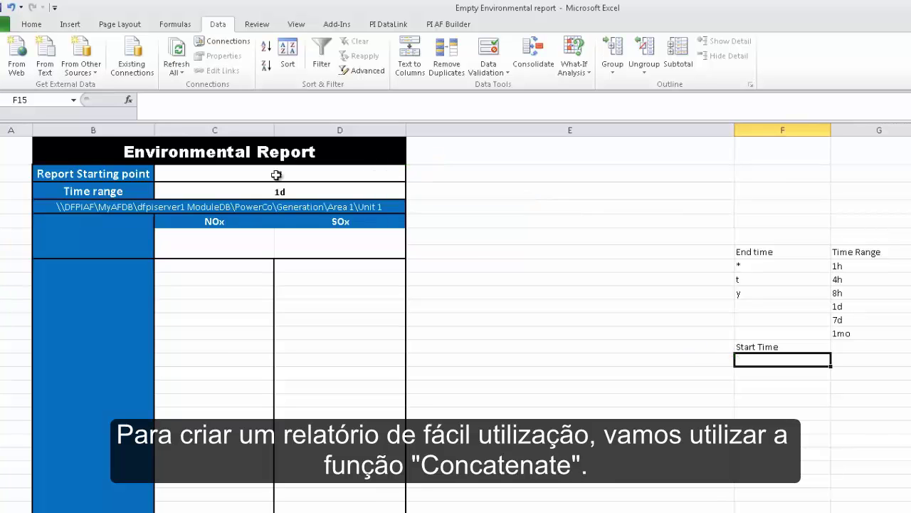
{"action": "left_click", "coordinate": [745, 374]}
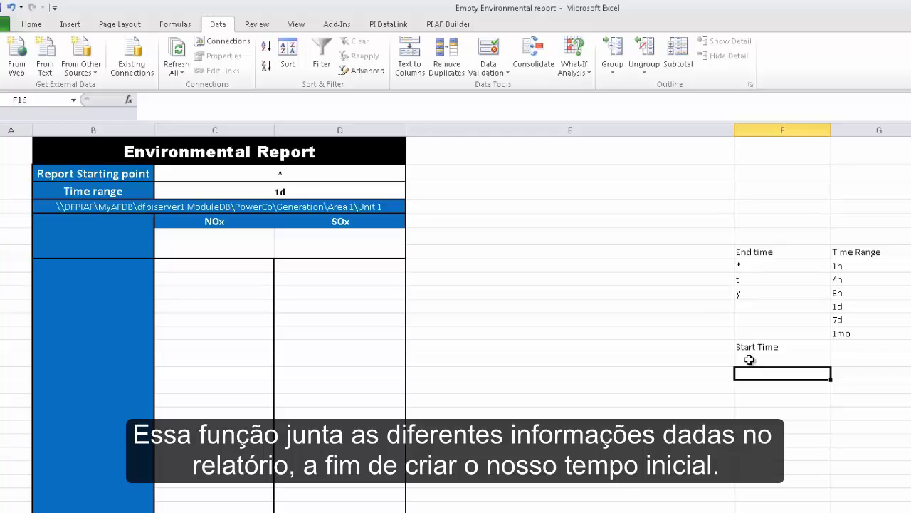
Enter the formula =CONCATENATE(C2,"-",C3) in F15 to build the start time from the report starting point and time range.
{"action": "left_click", "coordinate": [749, 360]}
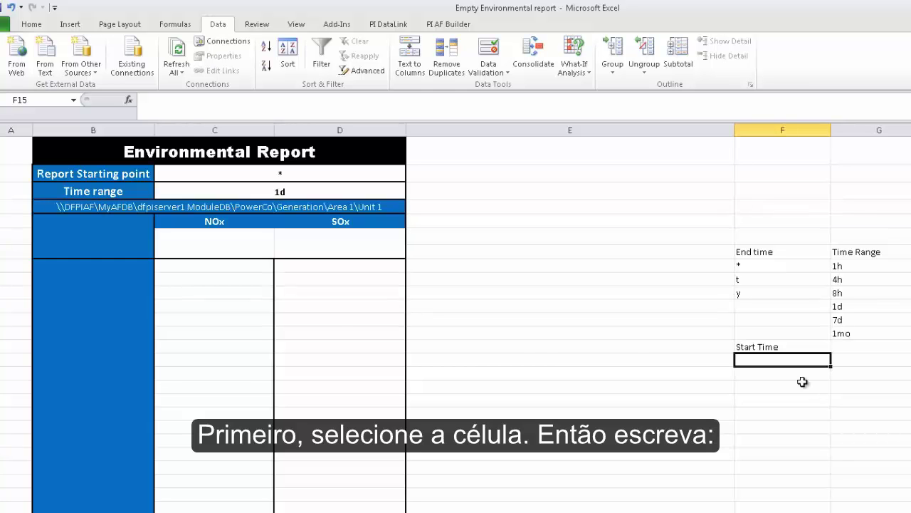
{"action": "type", "text": "=conc"}
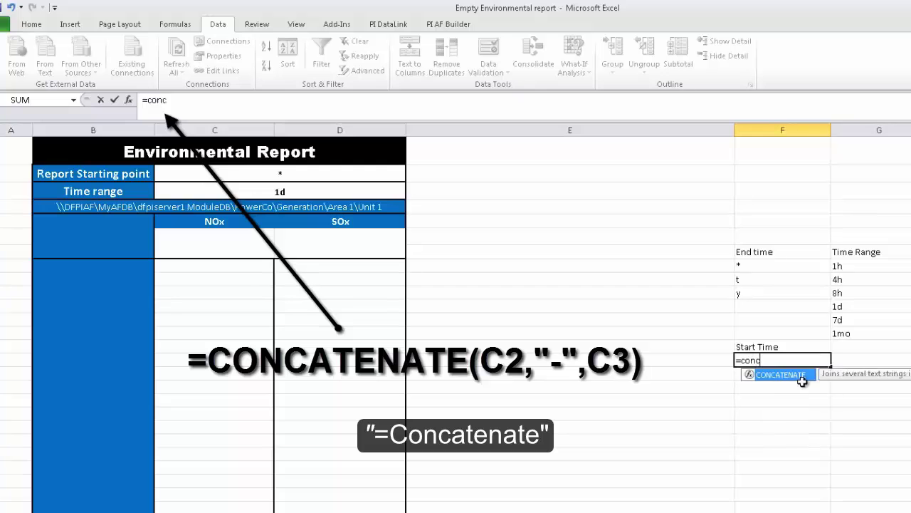
{"action": "key", "text": "Tab"}
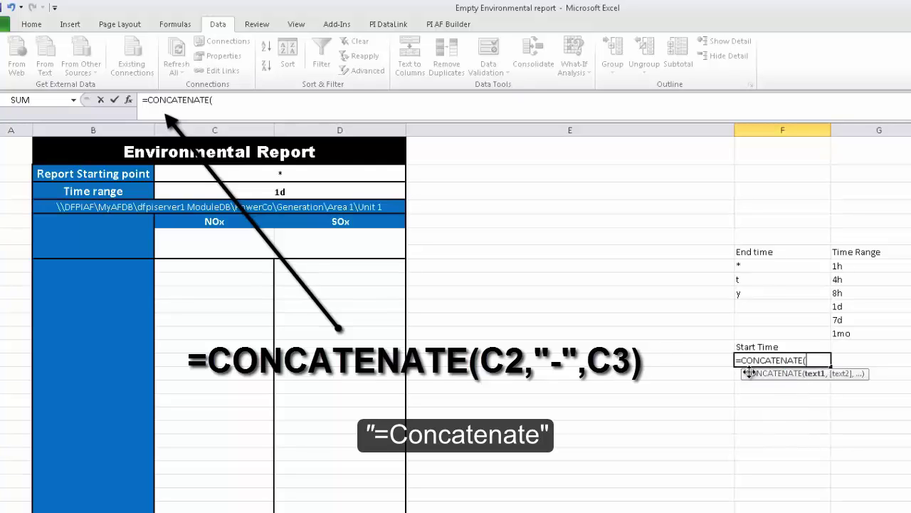
{"action": "left_click", "coordinate": [329, 172]}
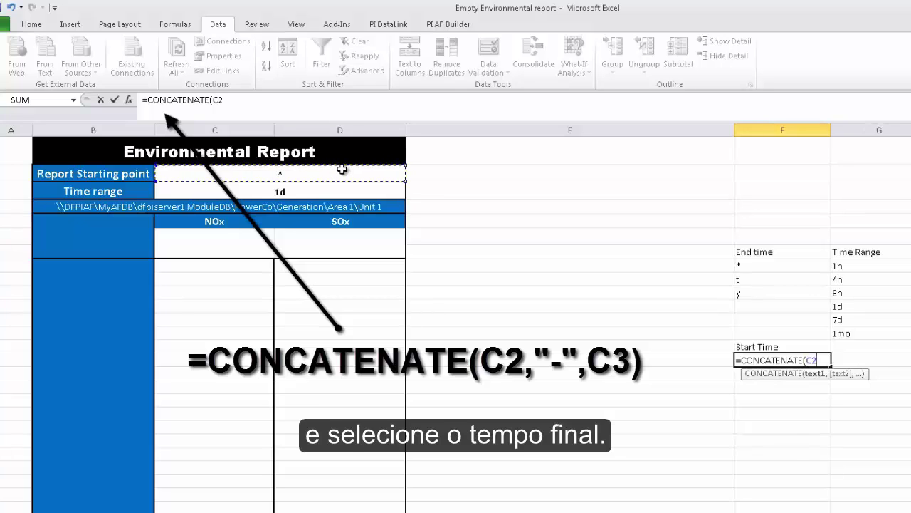
{"action": "type", "text": ",\"-"}
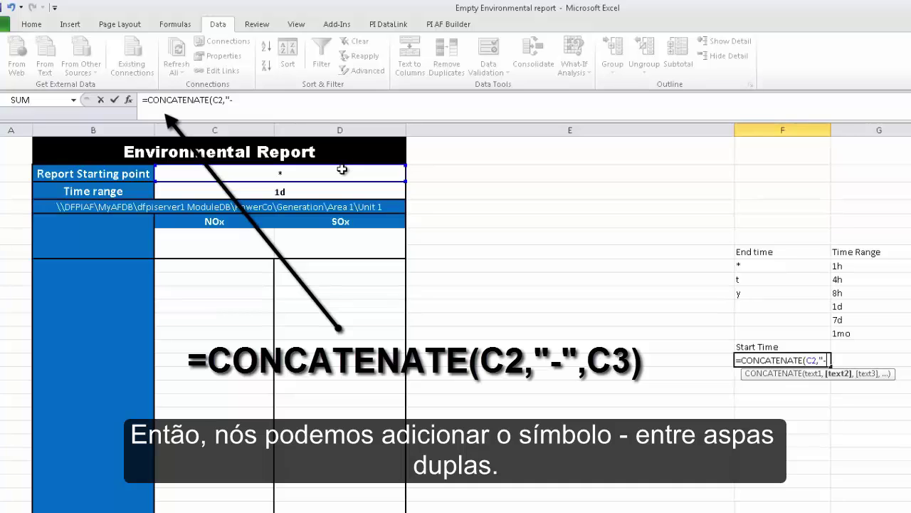
{"action": "type", "text": "\","}
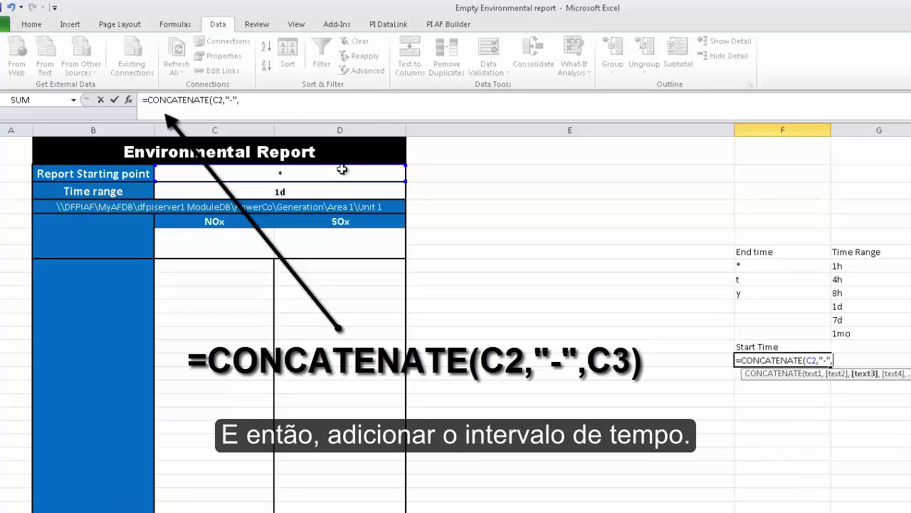
{"action": "left_click", "coordinate": [345, 193]}
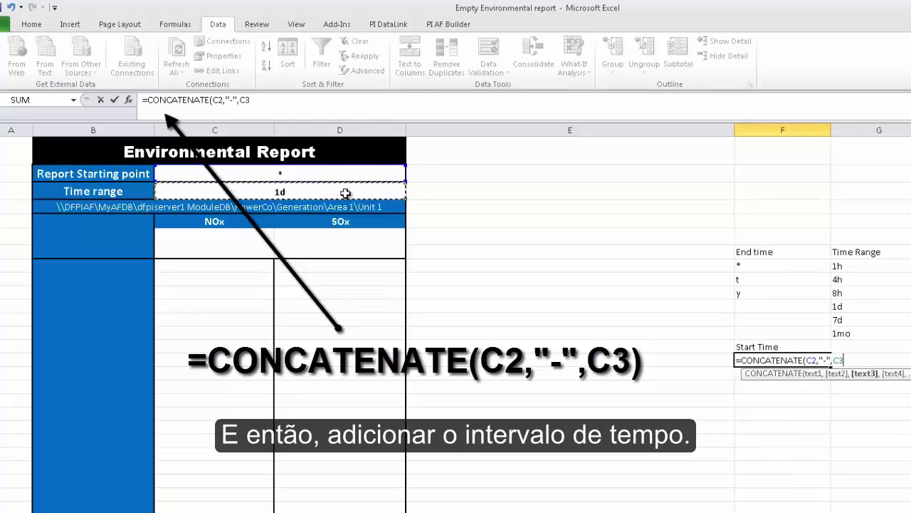
{"action": "type", "text": ")"}
{"action": "key", "text": "Return"}
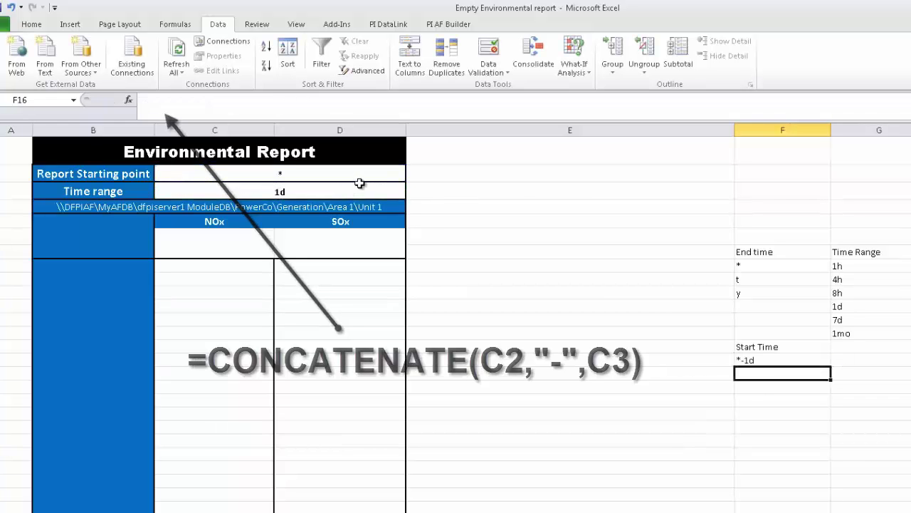
{"action": "left_click", "coordinate": [791, 360]}
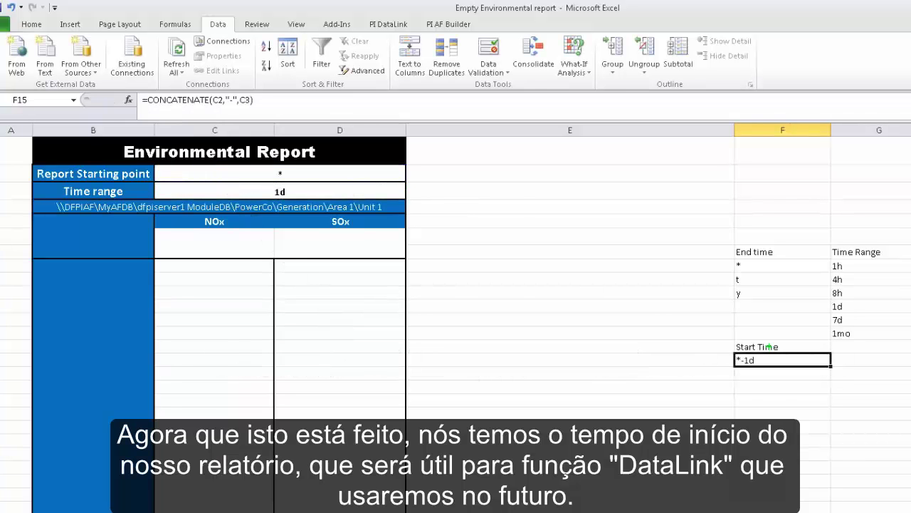
{"action": "mouse_move", "coordinate": [724, 343]}
{"action": "left_mouse_down"}
{"action": "mouse_move", "coordinate": [820, 378]}
{"action": "mouse_move", "coordinate": [848, 379]}
{"action": "left_mouse_up"}
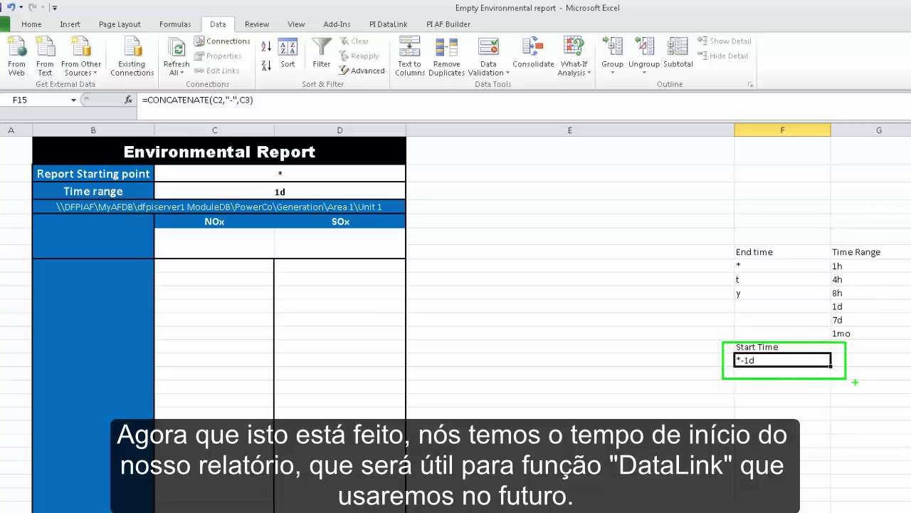
Set the report's Time range in C3 to 4h and reopen its list of options.
{"action": "left_click", "coordinate": [366, 190]}
{"action": "left_click", "coordinate": [411, 193]}
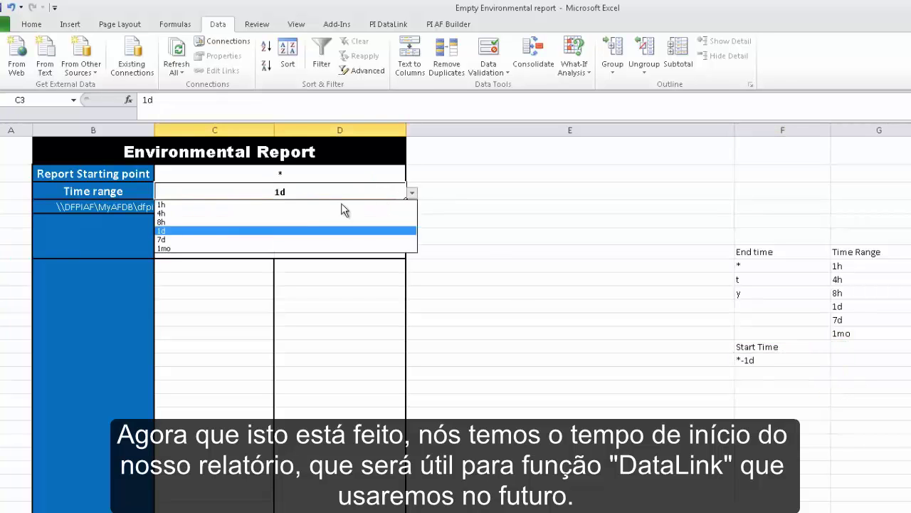
{"action": "left_click", "coordinate": [292, 213]}
{"action": "left_click", "coordinate": [411, 193]}
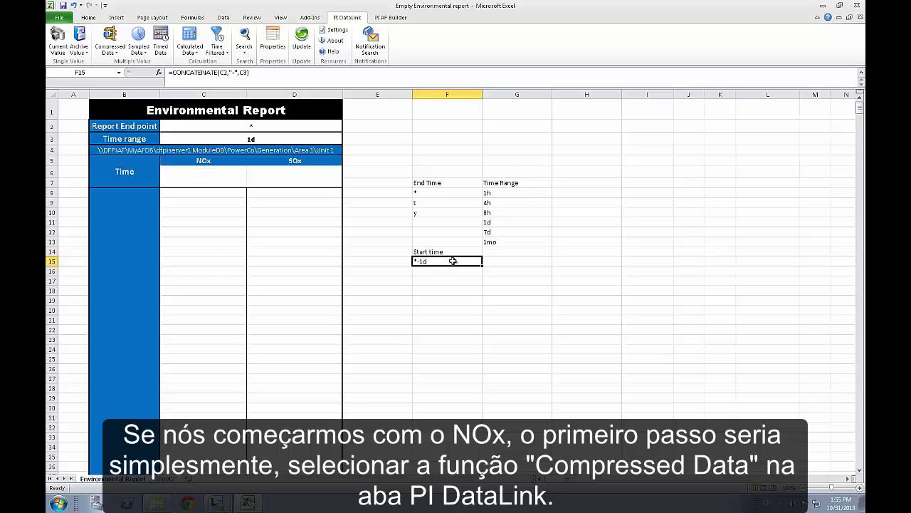
Start a Compressed Data function with the unit path in B4 as root path and the NOx header C5 as data item.
{"action": "left_click", "coordinate": [112, 39]}
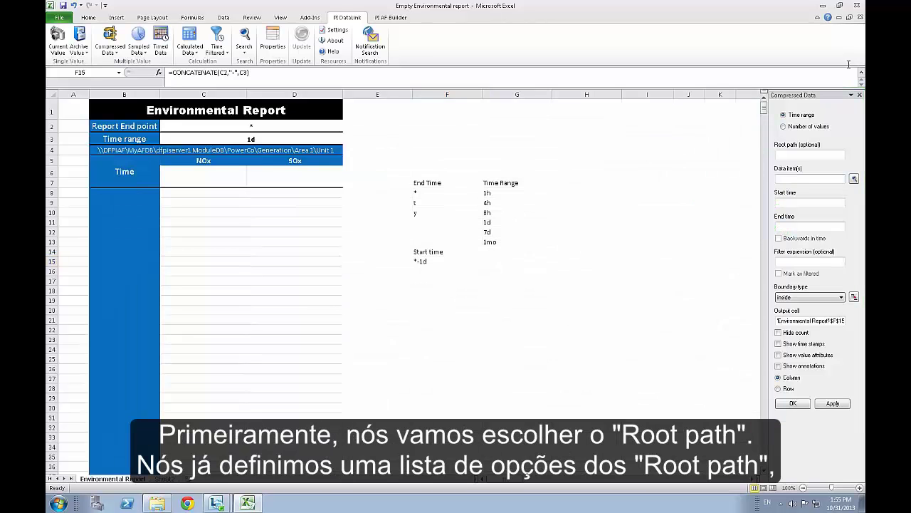
{"action": "left_click", "coordinate": [798, 153]}
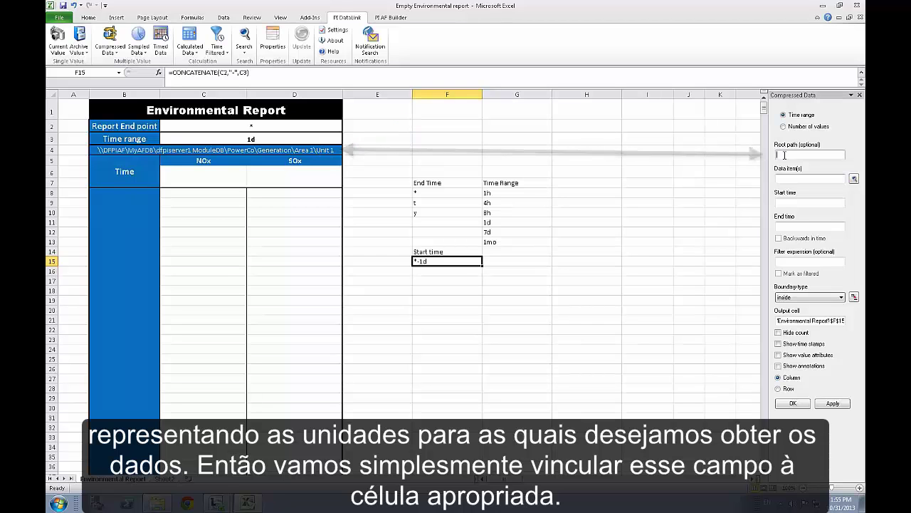
{"action": "left_click", "coordinate": [341, 151]}
{"action": "left_click", "coordinate": [805, 177]}
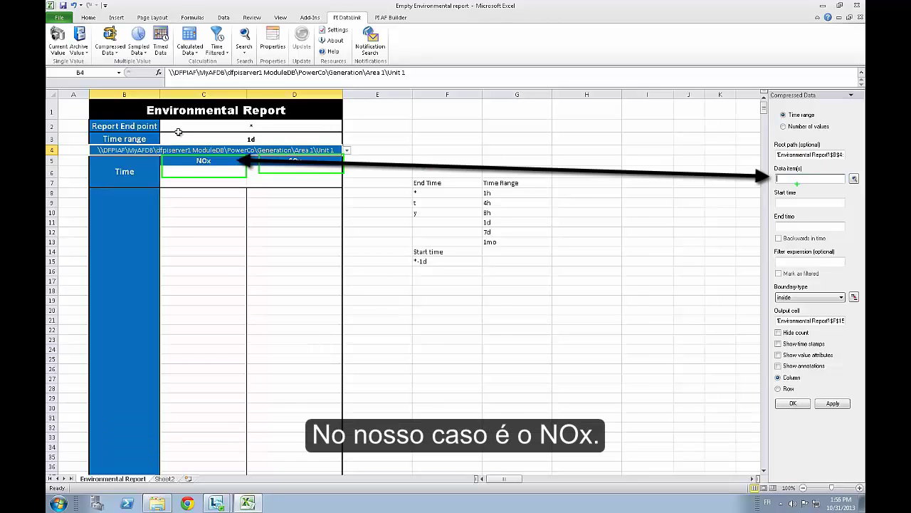
{"action": "left_click", "coordinate": [202, 158]}
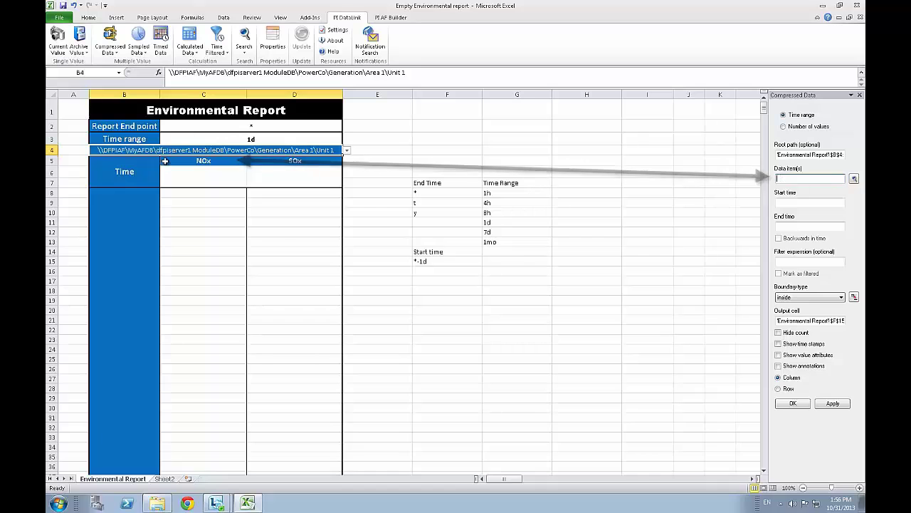
Link the function's start time to the computed value in F15 and its end time to the report end point in C2.
{"action": "left_click", "coordinate": [793, 202]}
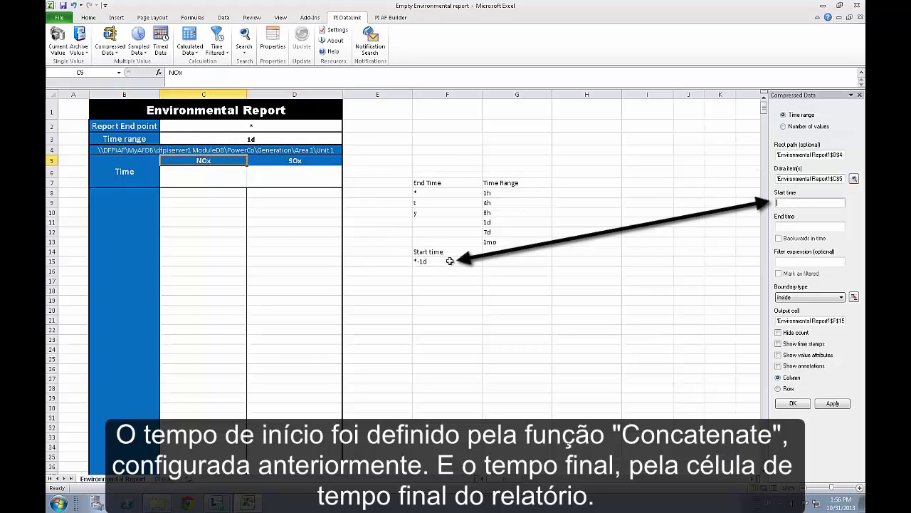
{"action": "left_click", "coordinate": [448, 261]}
{"action": "left_click", "coordinate": [791, 227]}
{"action": "left_click", "coordinate": [251, 128]}
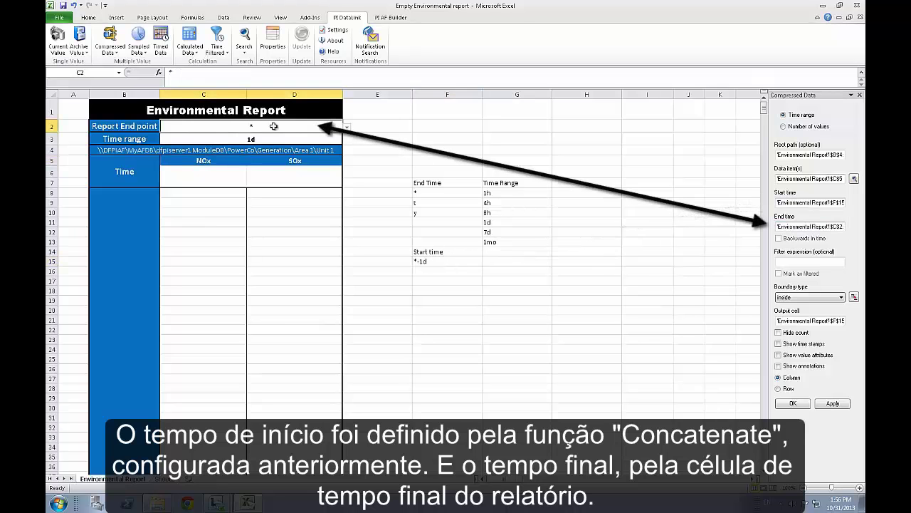
Insert the function at output cell B8 with interpolated boundary type, hidden count and time stamps shown.
{"action": "left_click", "coordinate": [804, 298]}
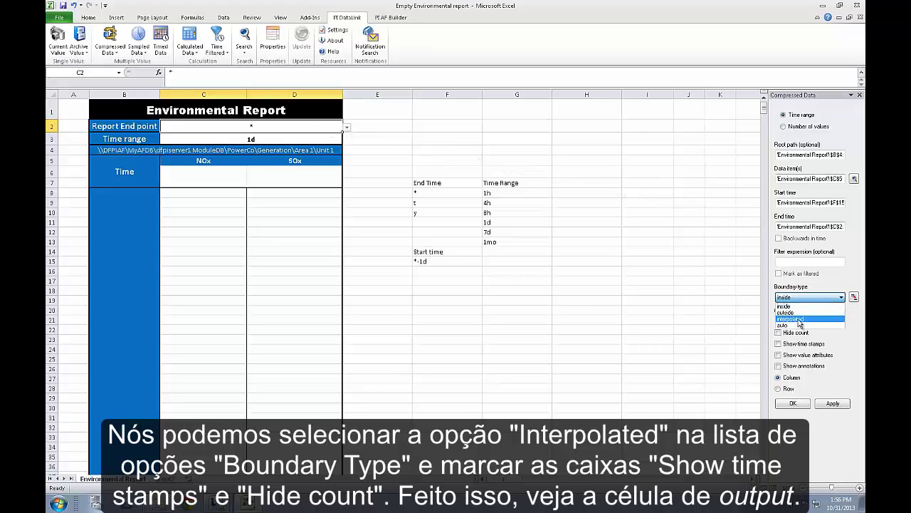
{"action": "left_click", "coordinate": [807, 319]}
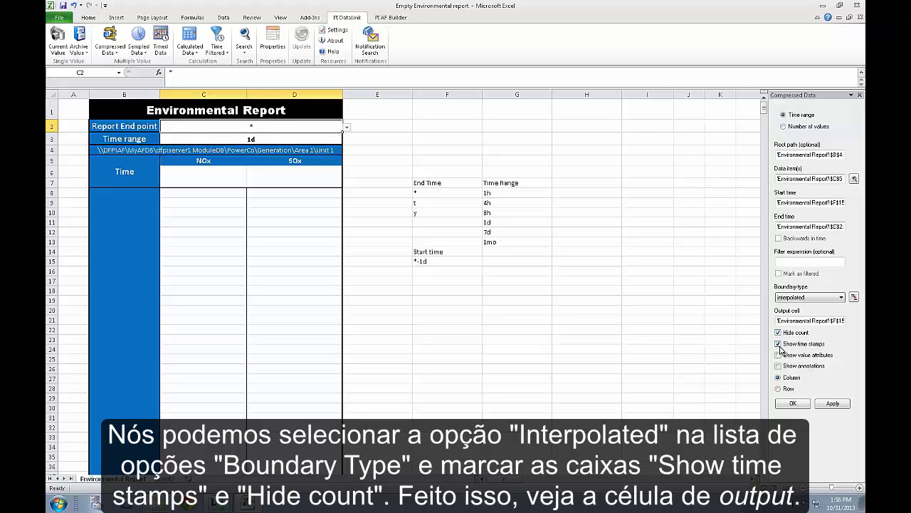
{"action": "left_click", "coordinate": [809, 319]}
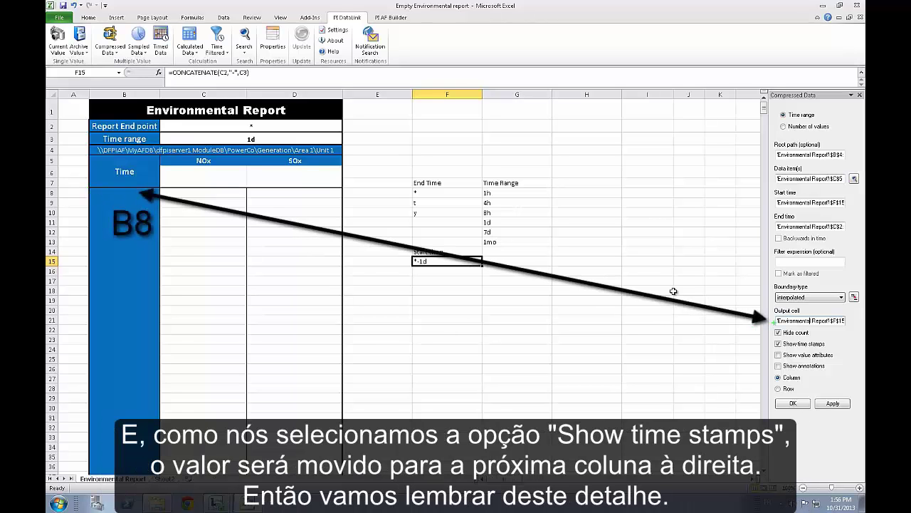
{"action": "left_click", "coordinate": [140, 193]}
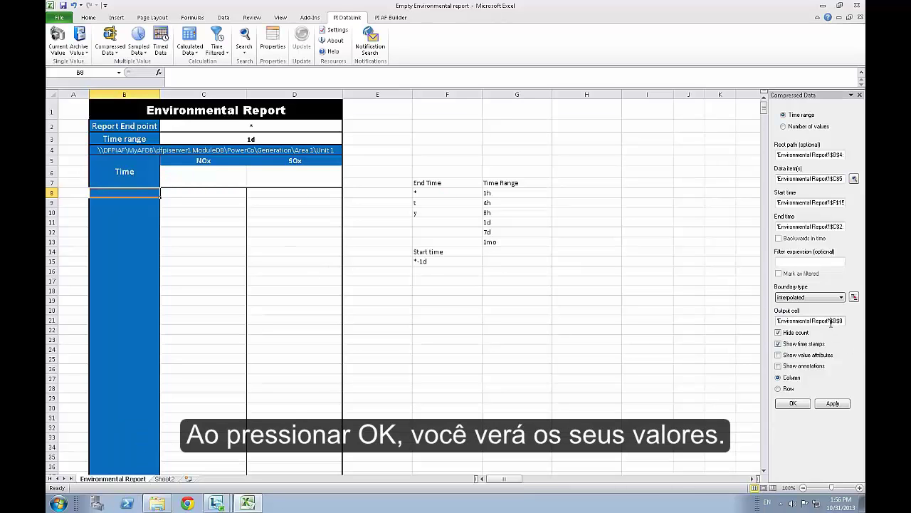
{"action": "left_click", "coordinate": [799, 404]}
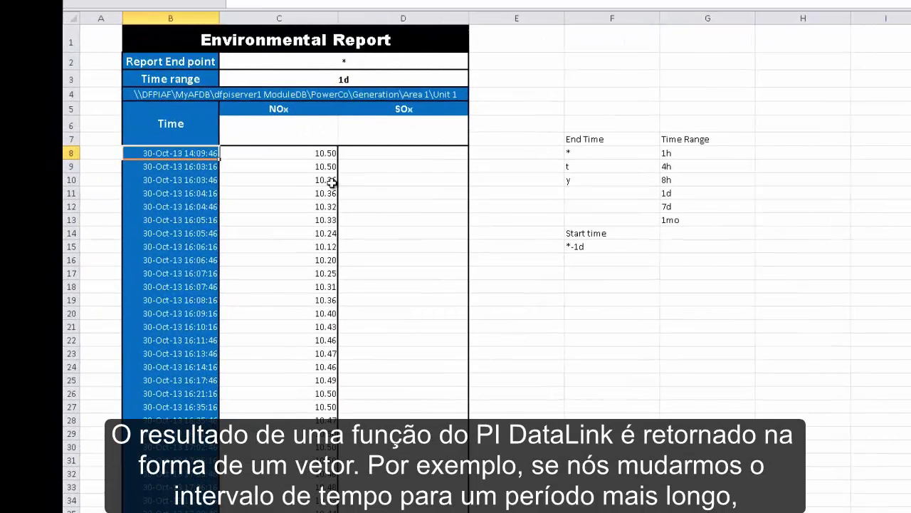
Switch the report's unit path to Area 1\Unit 2 and recalculate the NOx function to resize its array.
{"action": "left_click", "coordinate": [244, 214]}
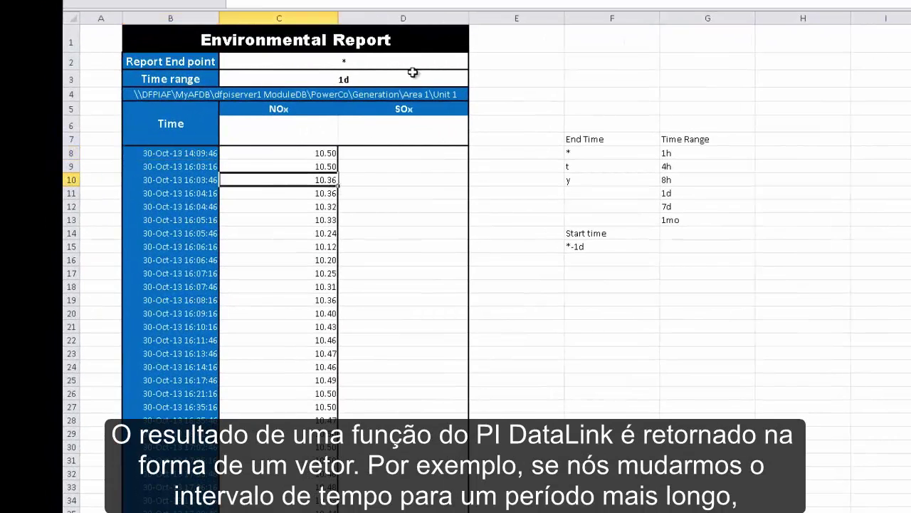
{"action": "left_click", "coordinate": [456, 97]}
{"action": "left_click", "coordinate": [474, 95]}
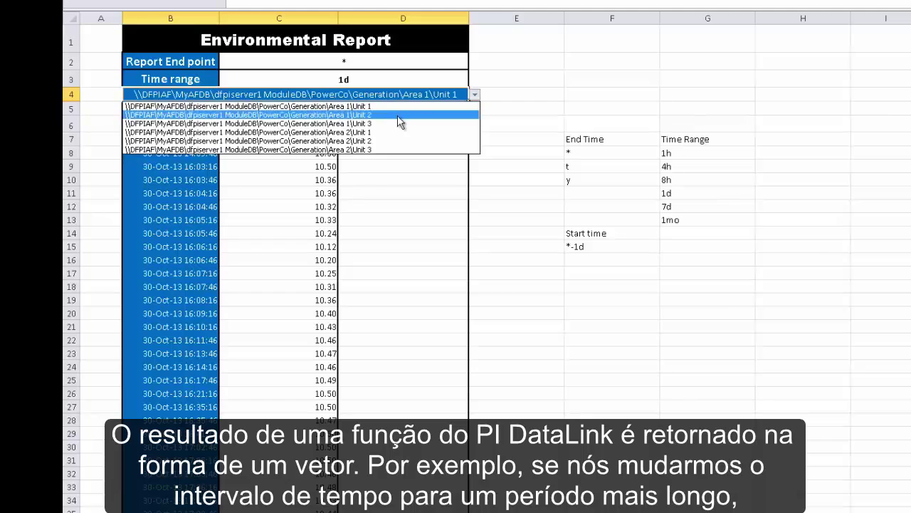
{"action": "left_click", "coordinate": [396, 115]}
{"action": "right_click", "coordinate": [277, 171]}
{"action": "left_click", "coordinate": [316, 194]}
{"action": "left_click", "coordinate": [204, 223]}
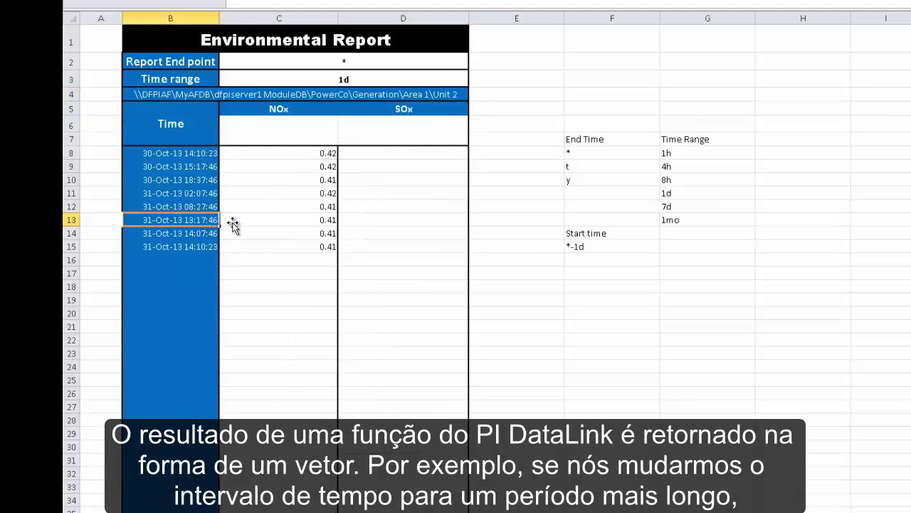
Set the report's Time range in C3 to 7d.
{"action": "left_click", "coordinate": [456, 78]}
{"action": "left_click", "coordinate": [475, 83]}
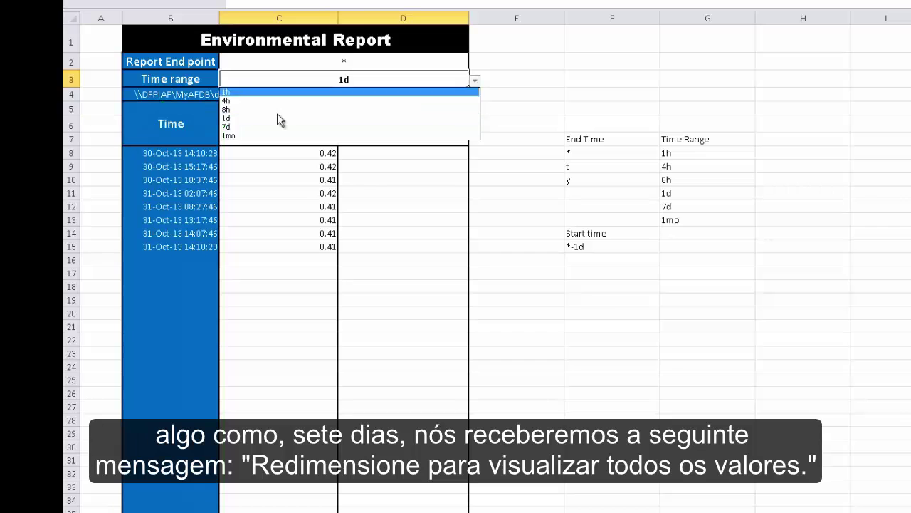
{"action": "left_click", "coordinate": [242, 128]}
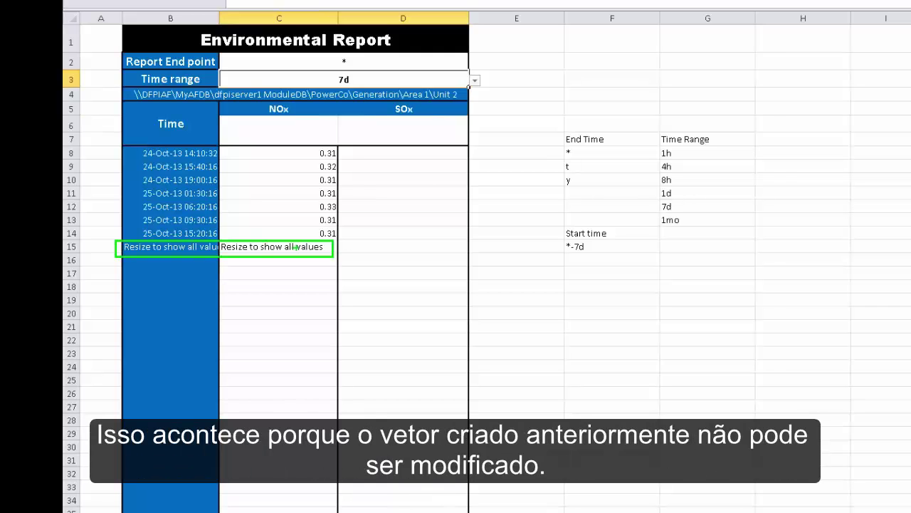
Try to overwrite cell C11 inside the NOx result array with the text change, and cancel the entry.
{"action": "left_click", "coordinate": [311, 218]}
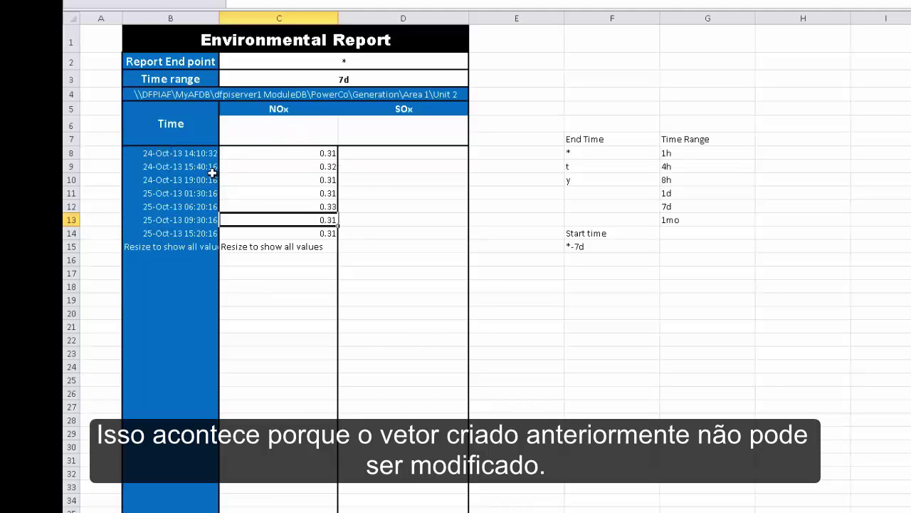
{"action": "left_click", "coordinate": [297, 195]}
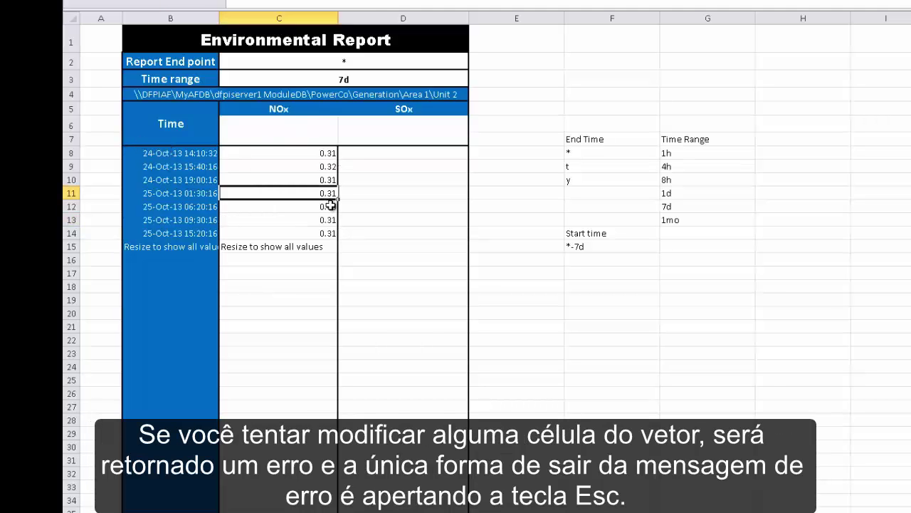
{"action": "type", "text": "change"}
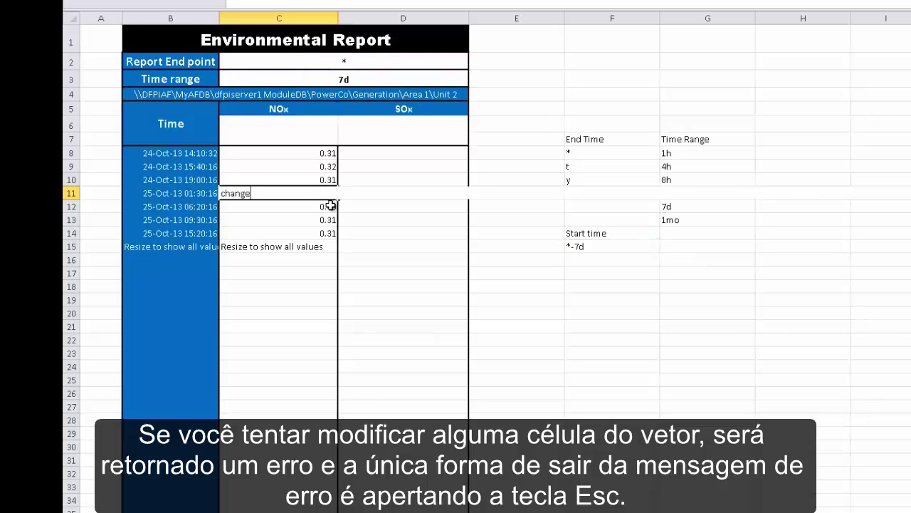
{"action": "key", "text": "Return"}
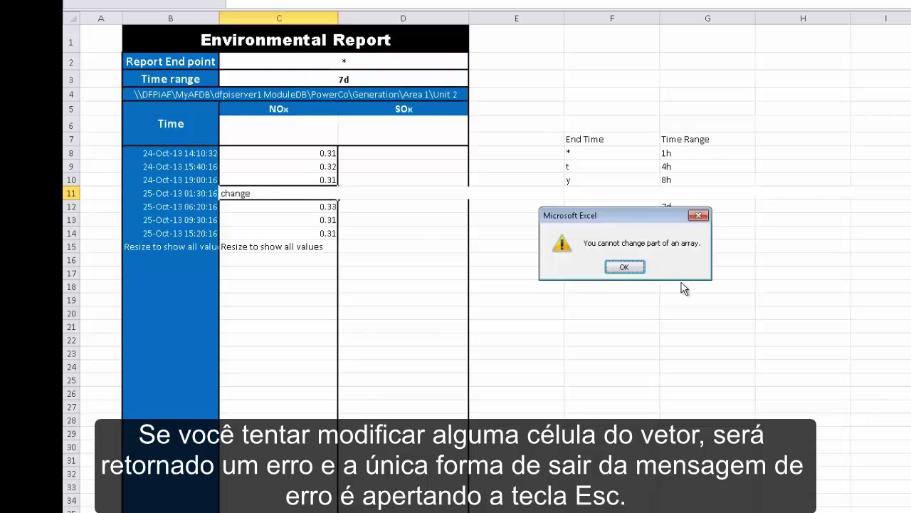
{"action": "left_click", "coordinate": [633, 263]}
{"action": "left_click", "coordinate": [597, 253]}
{"action": "left_click", "coordinate": [613, 265]}
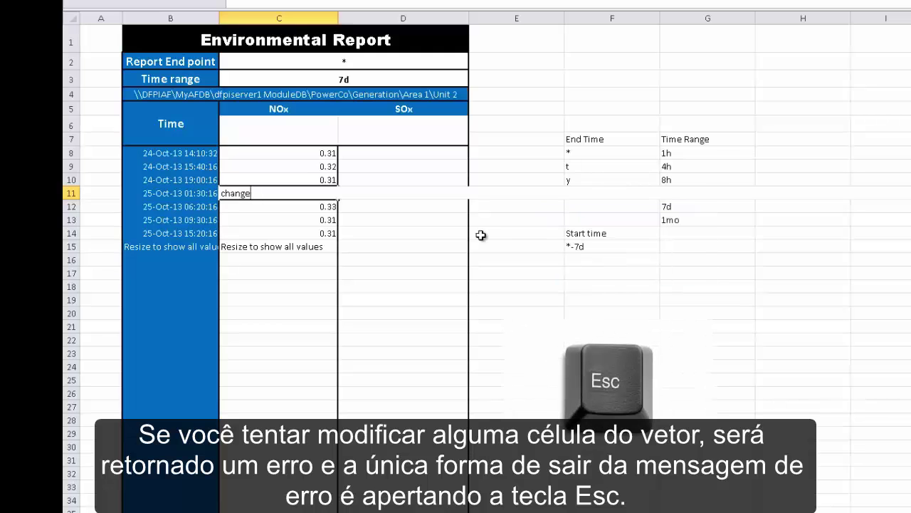
{"action": "key", "text": "Escape"}
{"action": "left_click", "coordinate": [314, 218]}
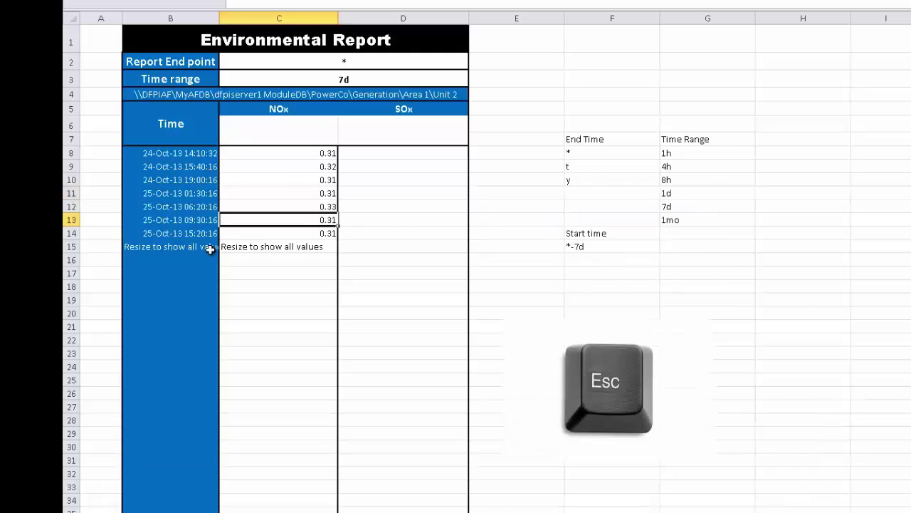
Recalculate and resize the NOx function to fit all values of the chosen time range, and review the extended list.
{"action": "left_click", "coordinate": [262, 192]}
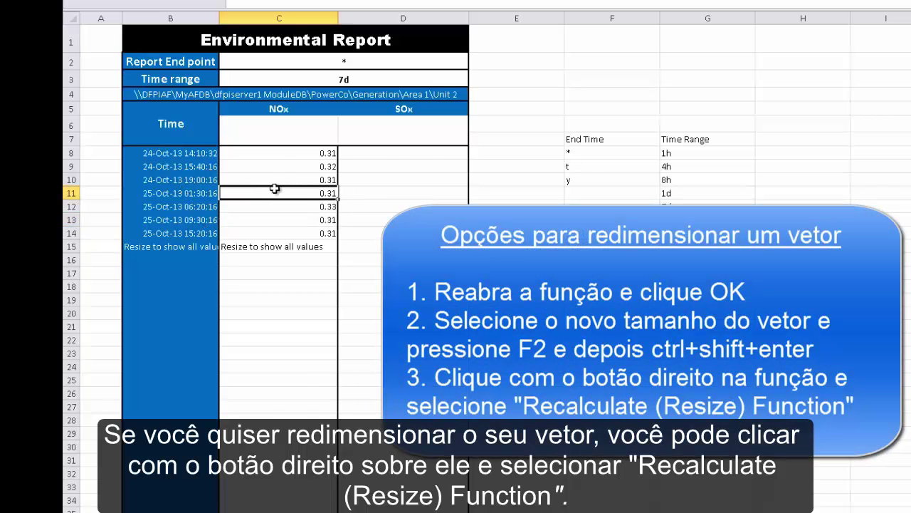
{"action": "right_click", "coordinate": [275, 183]}
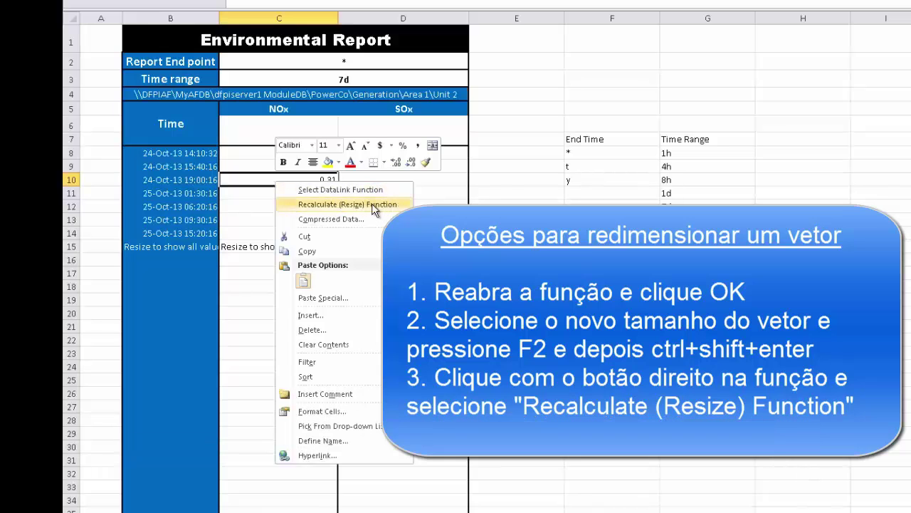
{"action": "left_click", "coordinate": [372, 204]}
{"action": "left_click", "coordinate": [319, 234]}
{"action": "scroll", "coordinate": [324, 238], "scroll_direction": "down", "scroll_amount": 6}
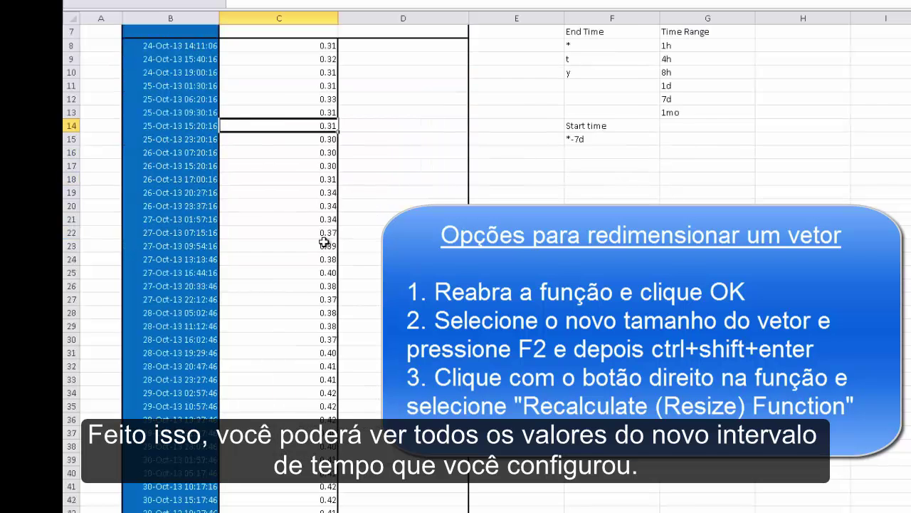
{"action": "scroll", "coordinate": [324, 242], "scroll_direction": "up", "scroll_amount": 6}
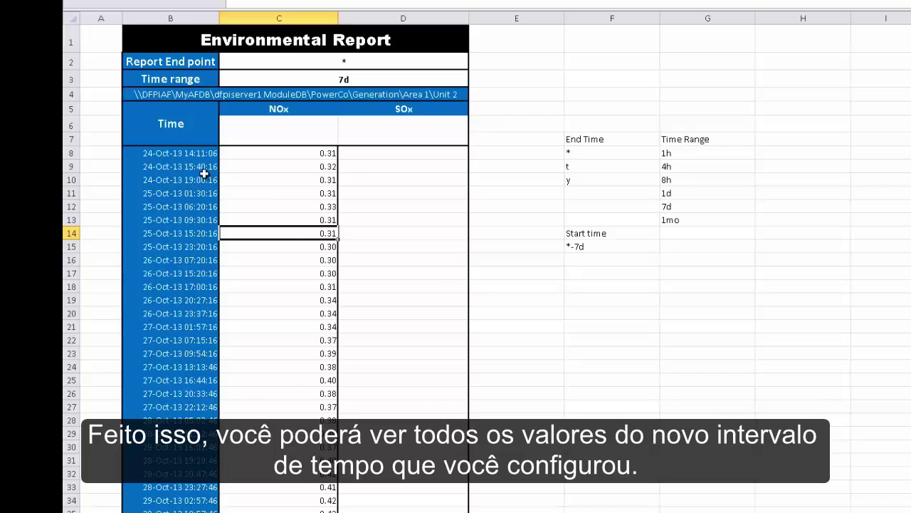
{"action": "left_click", "coordinate": [296, 195]}
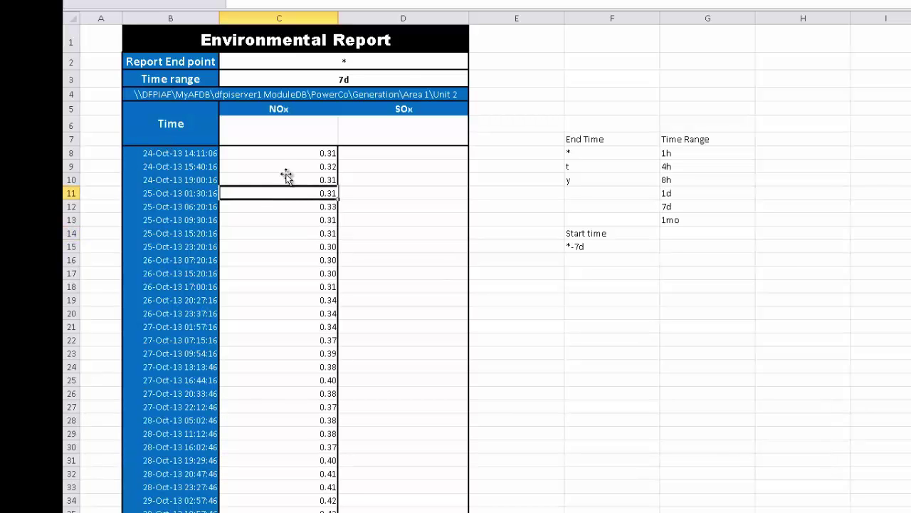
{"action": "left_click", "coordinate": [204, 192]}
Reduce the report's Time range in C3 to 1d.
{"action": "left_click", "coordinate": [414, 79]}
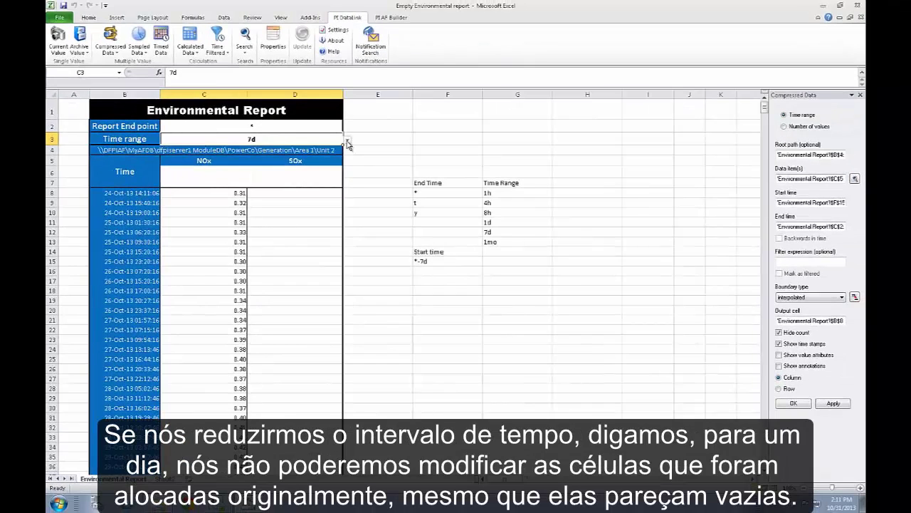
{"action": "left_click", "coordinate": [347, 142]}
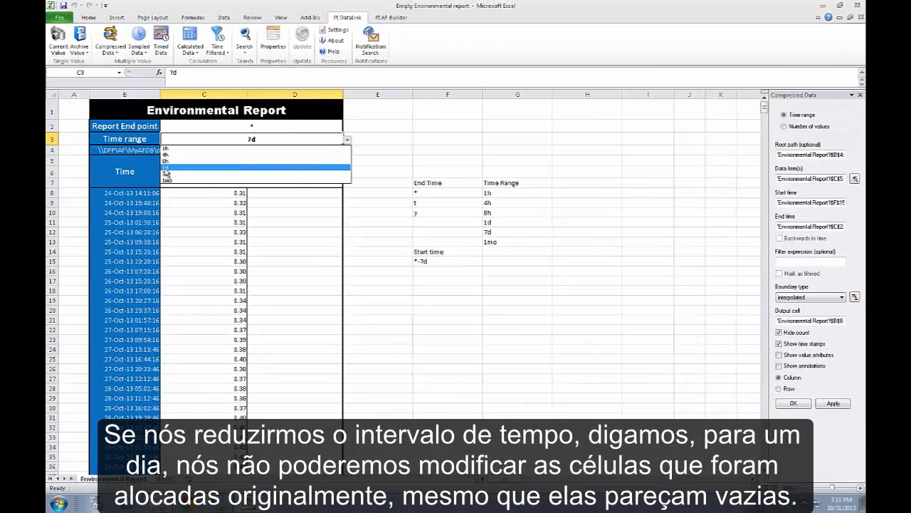
{"action": "left_click", "coordinate": [165, 168]}
Try to enter the text Modify in the blank cell C18 of the NOx array, and cancel the entry.
{"action": "left_click", "coordinate": [187, 312]}
{"action": "left_click", "coordinate": [192, 292]}
{"action": "type", "text": "Modify"}
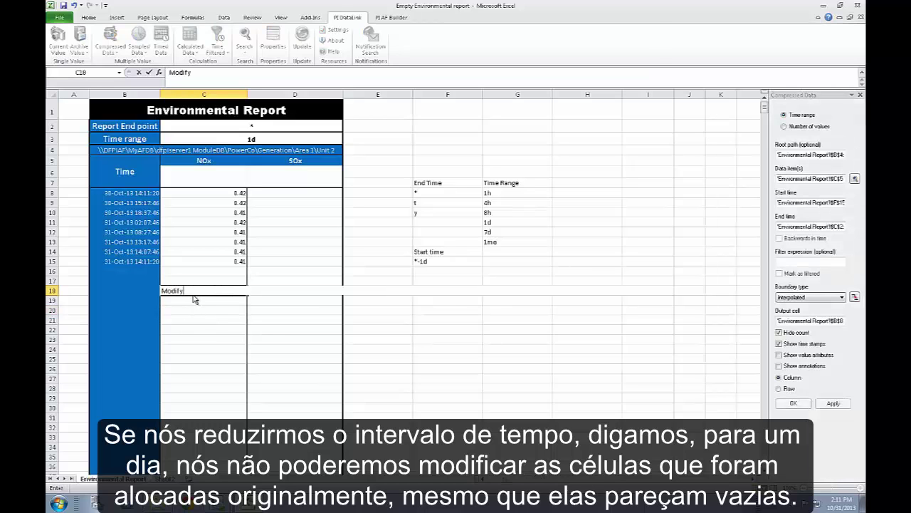
{"action": "key", "text": "Return"}
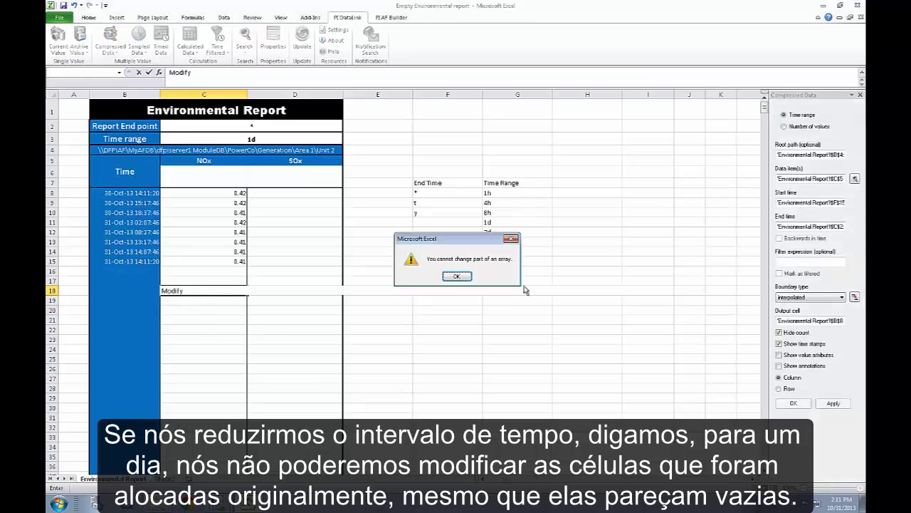
{"action": "left_click", "coordinate": [456, 276]}
{"action": "left_click", "coordinate": [361, 295]}
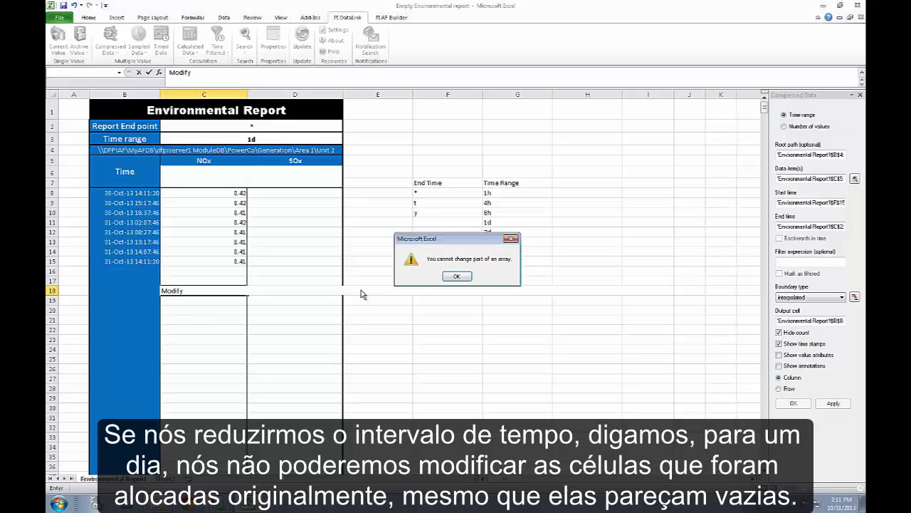
{"action": "left_click", "coordinate": [457, 277]}
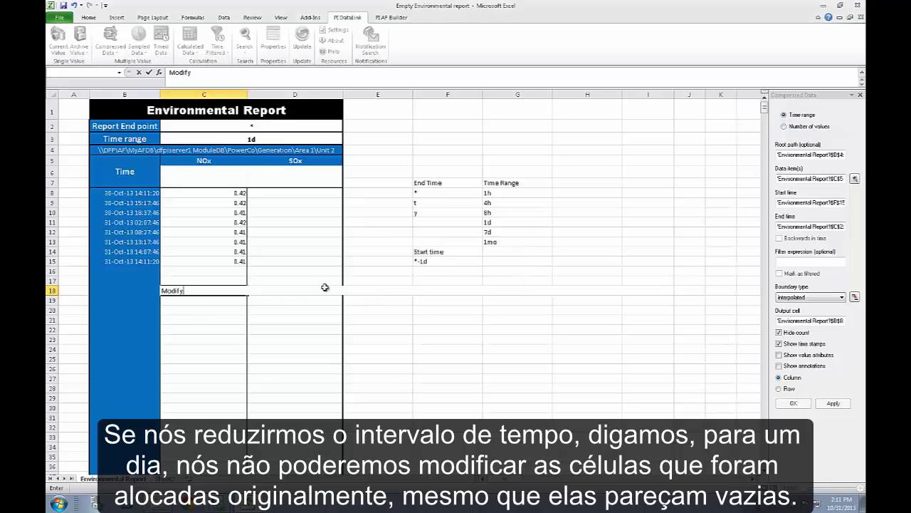
{"action": "key", "text": "Escape"}
{"action": "left_click", "coordinate": [233, 282]}
{"action": "left_click_drag", "start_coordinate": [231, 249], "coordinate": [230, 244]}
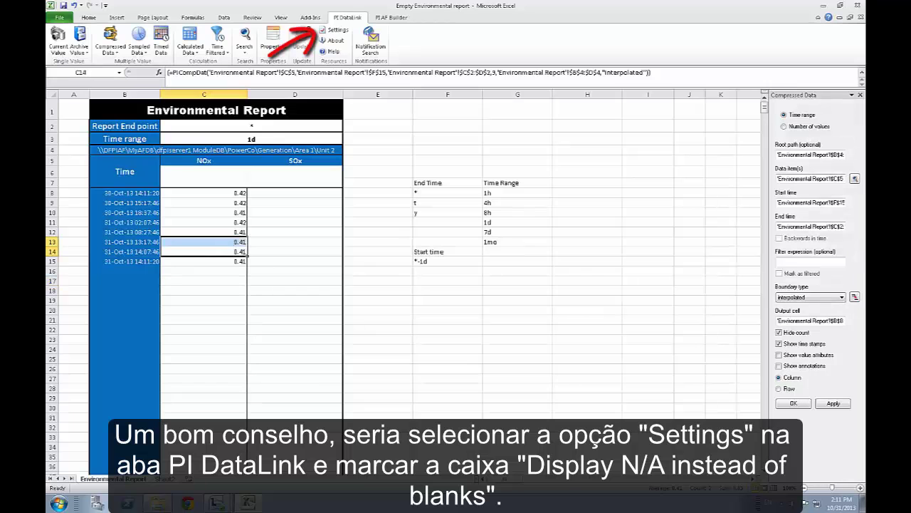
Turn on the Display #N/A instead of blanks option in the PI DataLink settings.
{"action": "left_click", "coordinate": [334, 31]}
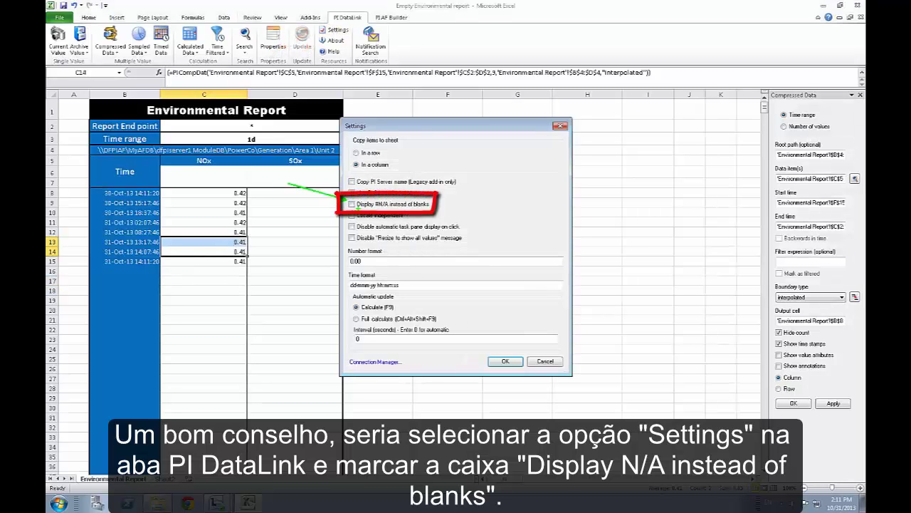
{"action": "left_click", "coordinate": [351, 204]}
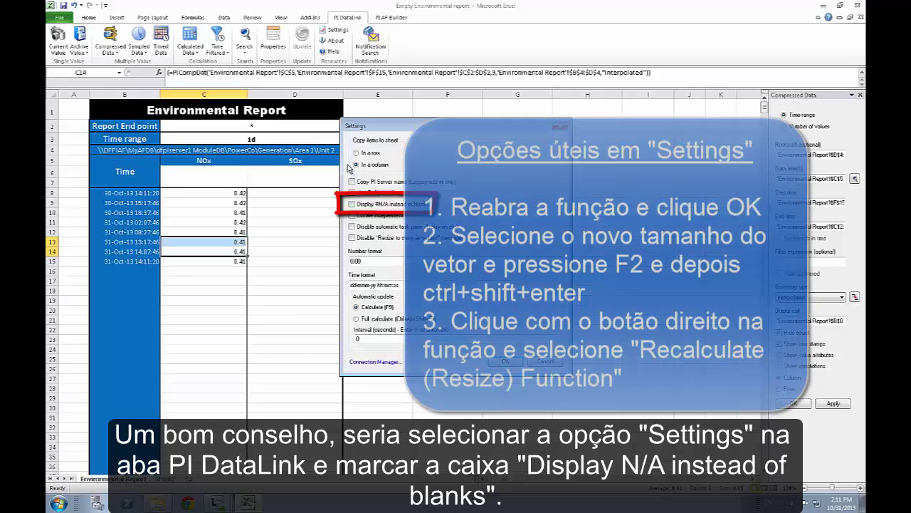
{"action": "key", "text": "Return"}
{"action": "left_click", "coordinate": [229, 192]}
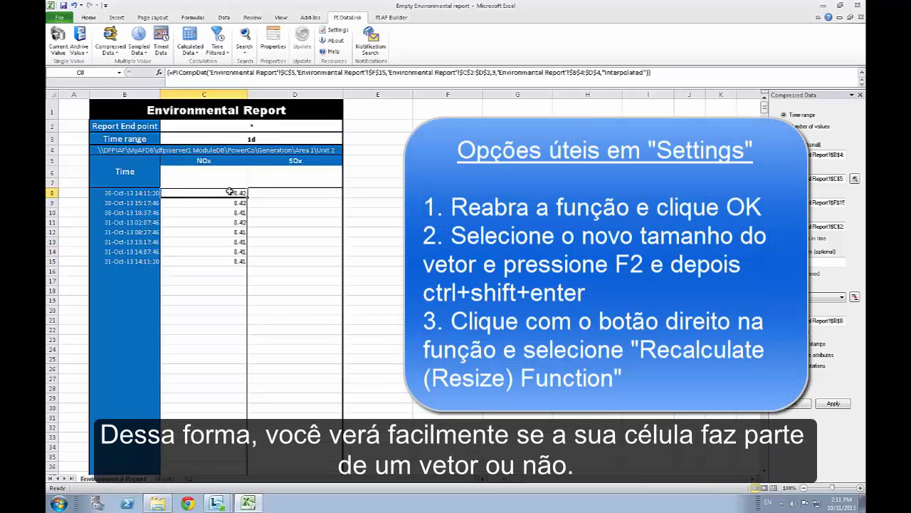
Switch the report's Time range in C3 to 7d and back to a shorter range to refresh the NOx array.
{"action": "left_click", "coordinate": [331, 138]}
{"action": "left_click", "coordinate": [347, 140]}
{"action": "key", "text": "Down"}
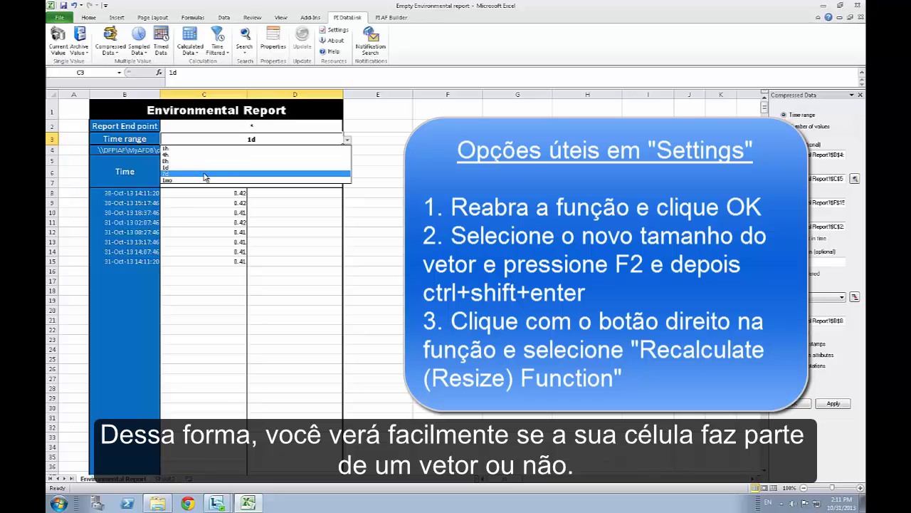
{"action": "key", "text": "Return"}
{"action": "left_click", "coordinate": [347, 139]}
{"action": "left_click", "coordinate": [178, 150]}
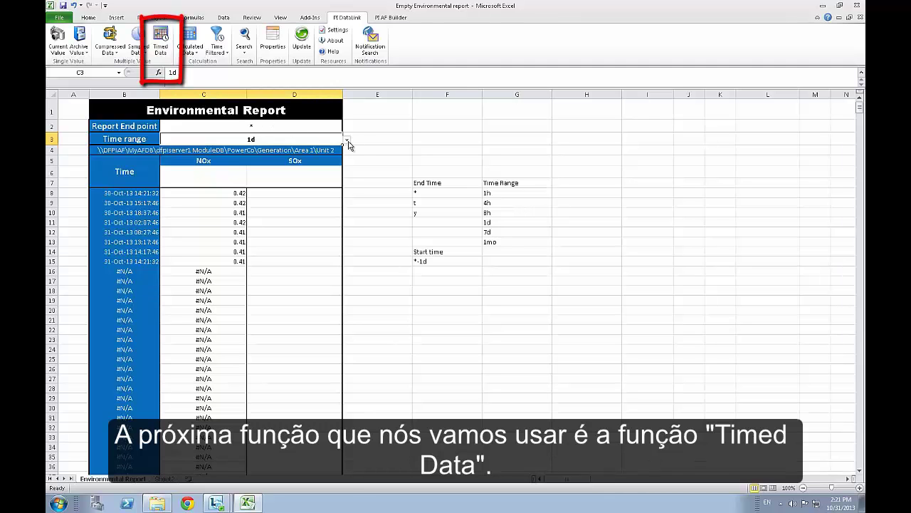
Set the report's Time range in C3 to 1mo.
{"action": "left_click", "coordinate": [347, 141]}
{"action": "left_click", "coordinate": [178, 184]}
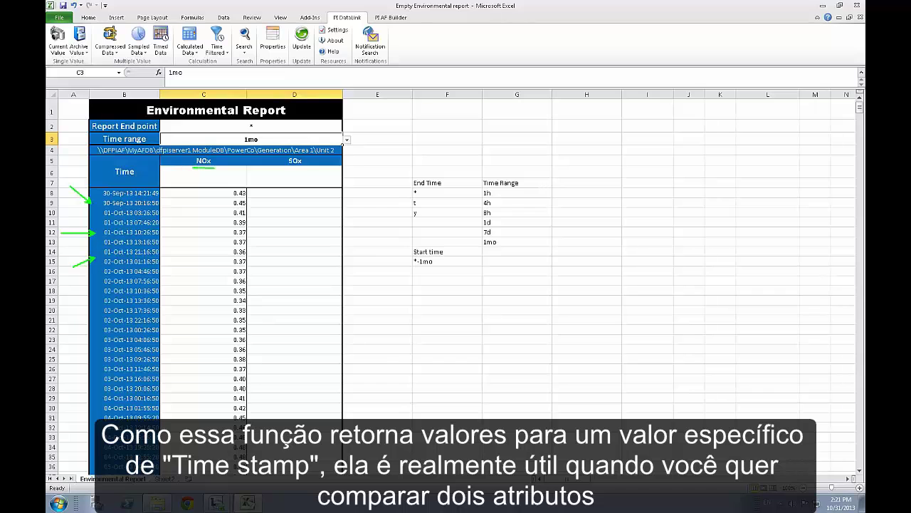
{"action": "left_click_drag", "start_coordinate": [287, 169], "coordinate": [312, 166]}
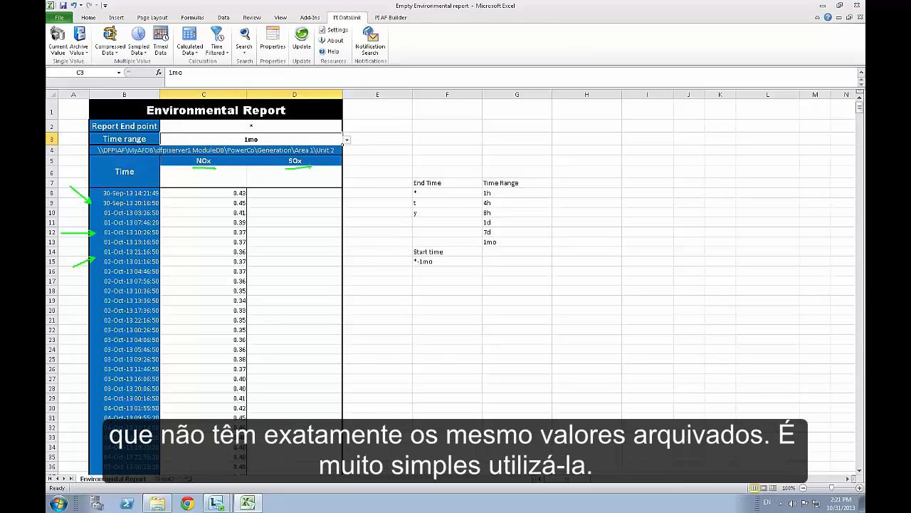
{"action": "key", "text": "Escape"}
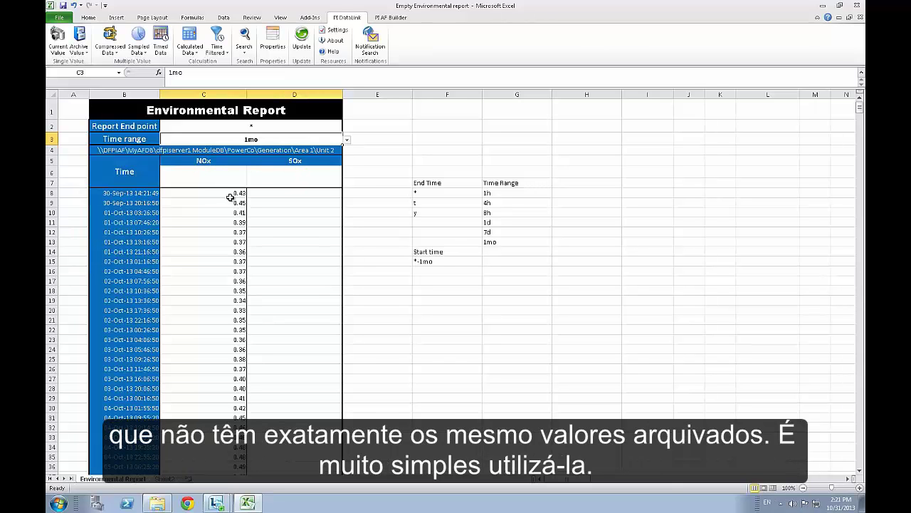
Start a Timed Data function in D8 with the unit path in B4 as root path and the SOx header D5 as data item.
{"action": "left_click", "coordinate": [304, 195]}
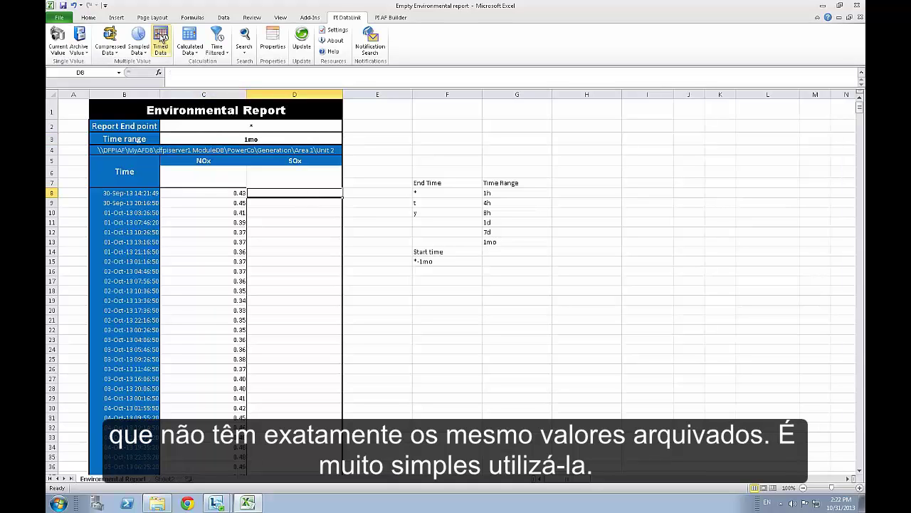
{"action": "left_click", "coordinate": [162, 40]}
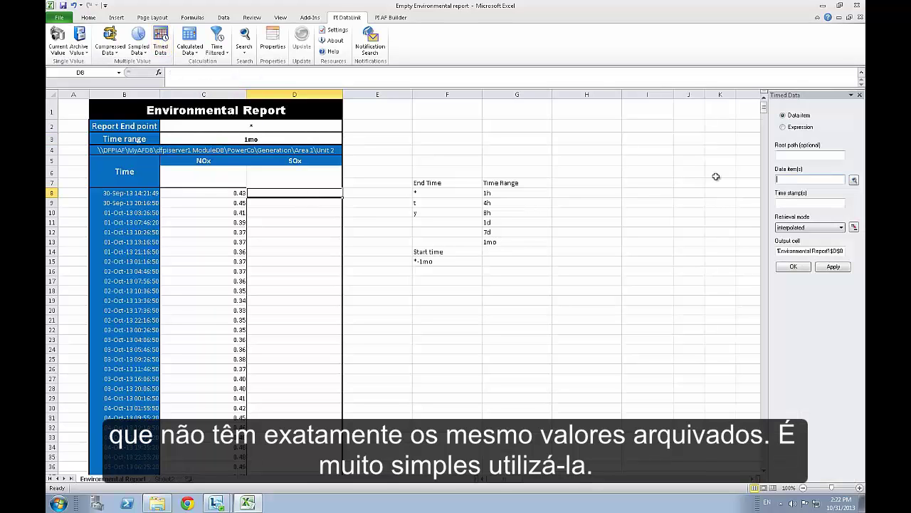
{"action": "left_click", "coordinate": [788, 156]}
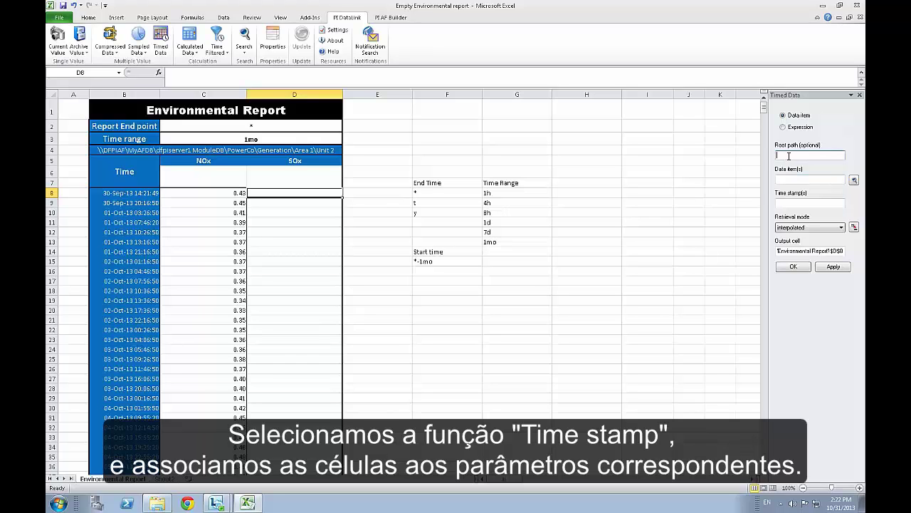
{"action": "left_click", "coordinate": [265, 151]}
{"action": "left_click", "coordinate": [790, 180]}
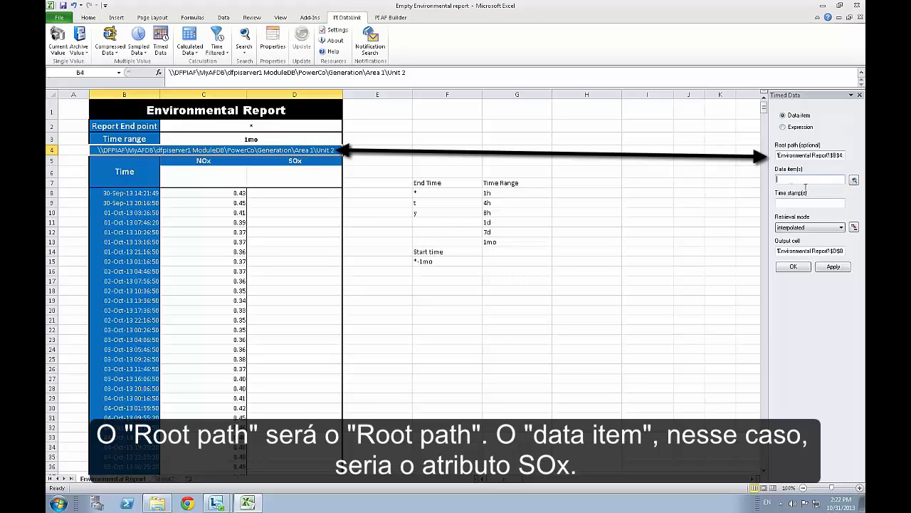
{"action": "left_click", "coordinate": [287, 163]}
Use the time stamps in B8:B187 for the Timed Data function and insert the SOx values with D8 as output cell.
{"action": "left_click", "coordinate": [803, 203]}
{"action": "left_click", "coordinate": [148, 192]}
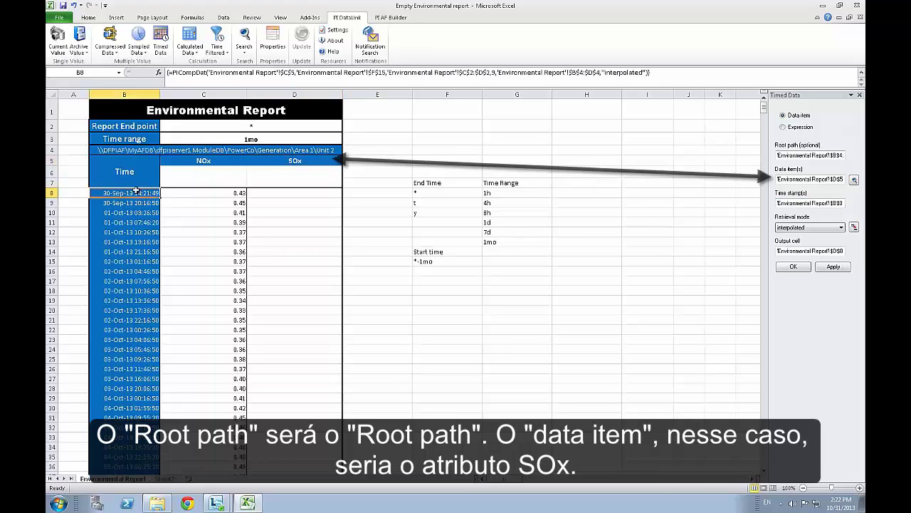
{"action": "key", "text": "ctrl+shift+Down"}
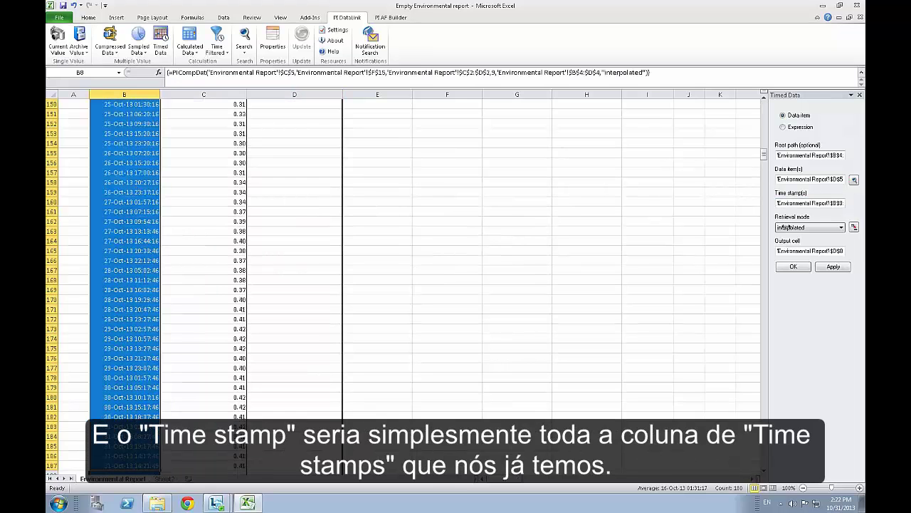
{"action": "left_click", "coordinate": [809, 249]}
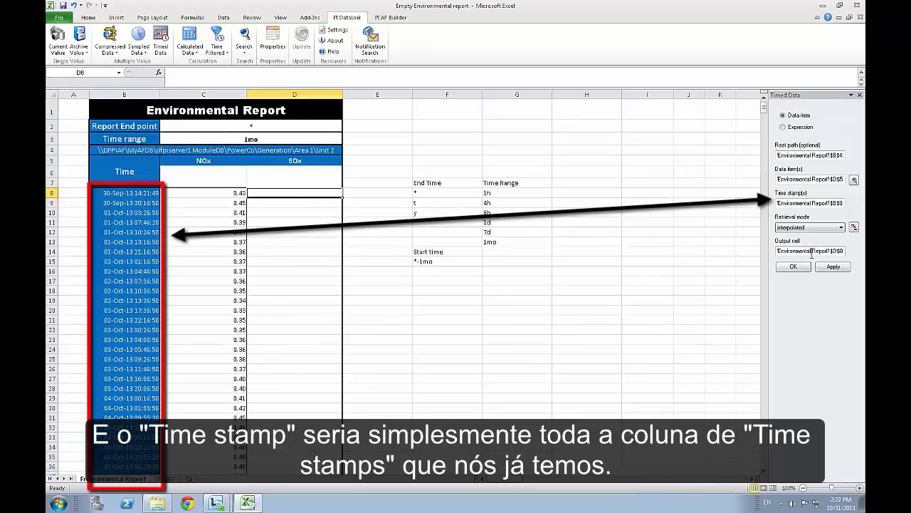
{"action": "left_click_drag", "start_coordinate": [782, 251], "coordinate": [800, 272]}
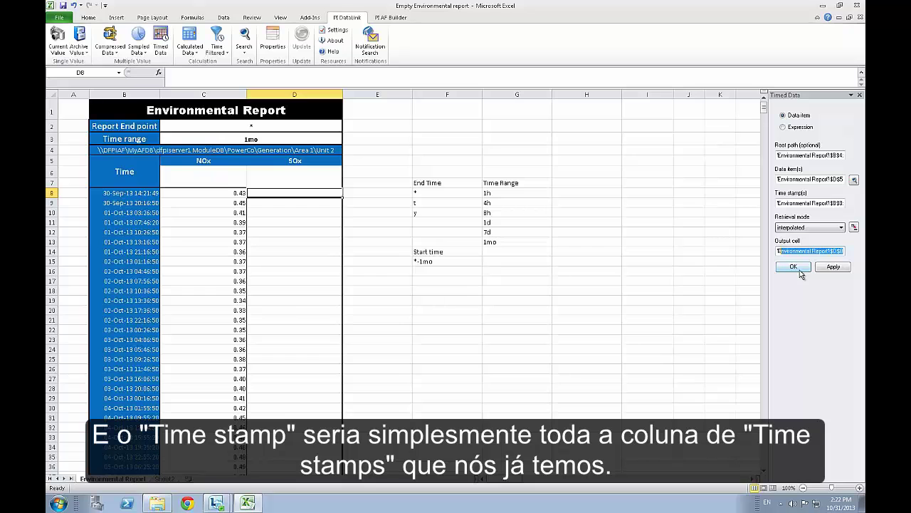
{"action": "left_click", "coordinate": [799, 270]}
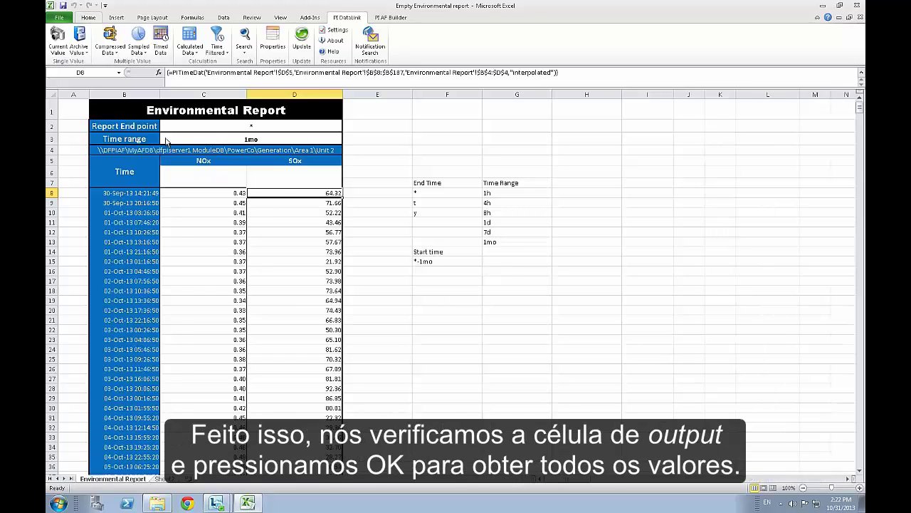
Unmerge the blank cells C6:C7 and D6:D7 below the NOx and SOx headers.
{"action": "left_click", "coordinate": [214, 174]}
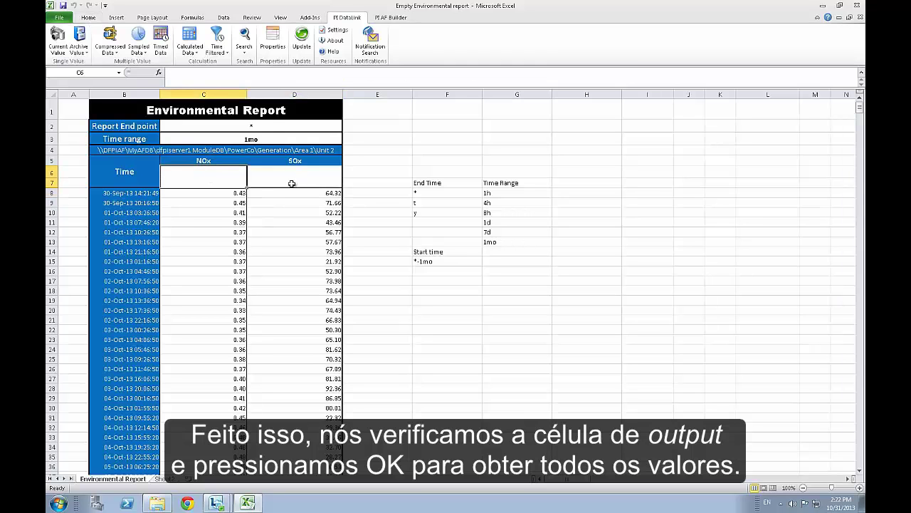
{"action": "left_click", "coordinate": [88, 17]}
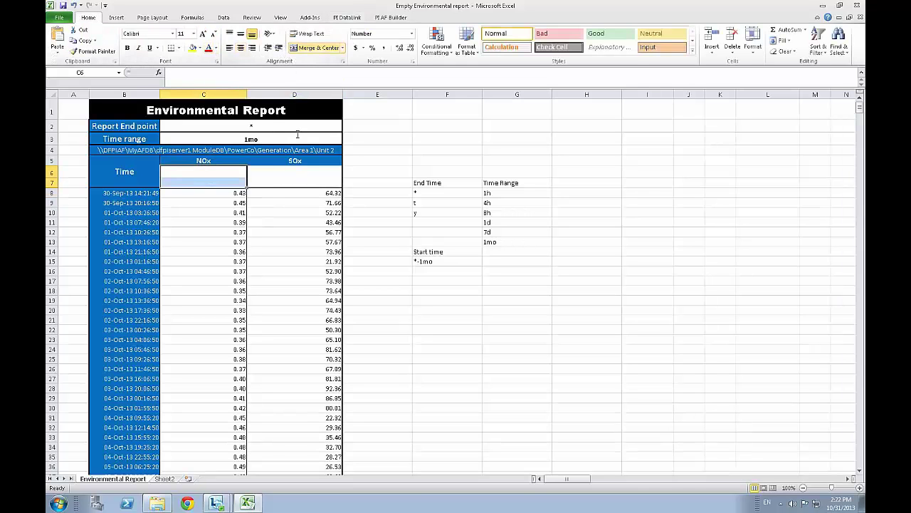
{"action": "left_click", "coordinate": [285, 169]}
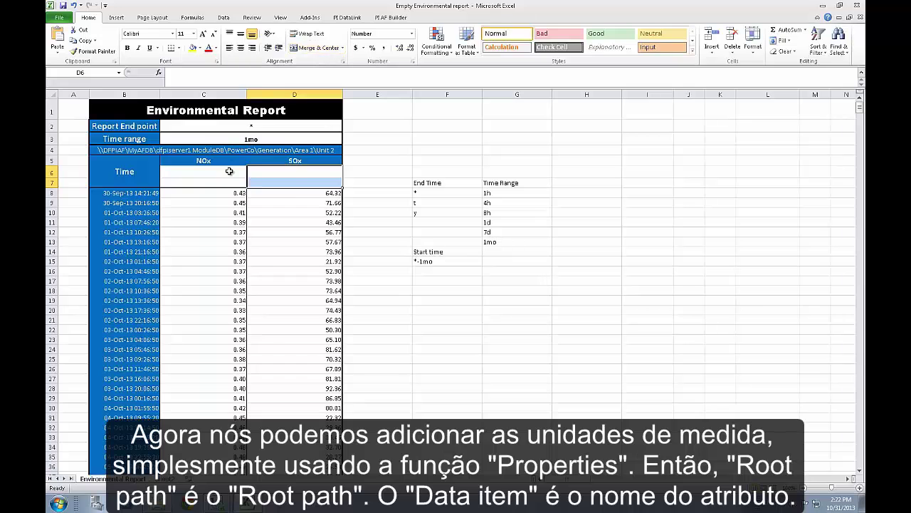
Insert a Properties function in C6 with root path B4, data item C5 and the uom property.
{"action": "left_click", "coordinate": [230, 171]}
{"action": "left_click", "coordinate": [345, 17]}
{"action": "left_click", "coordinate": [269, 41]}
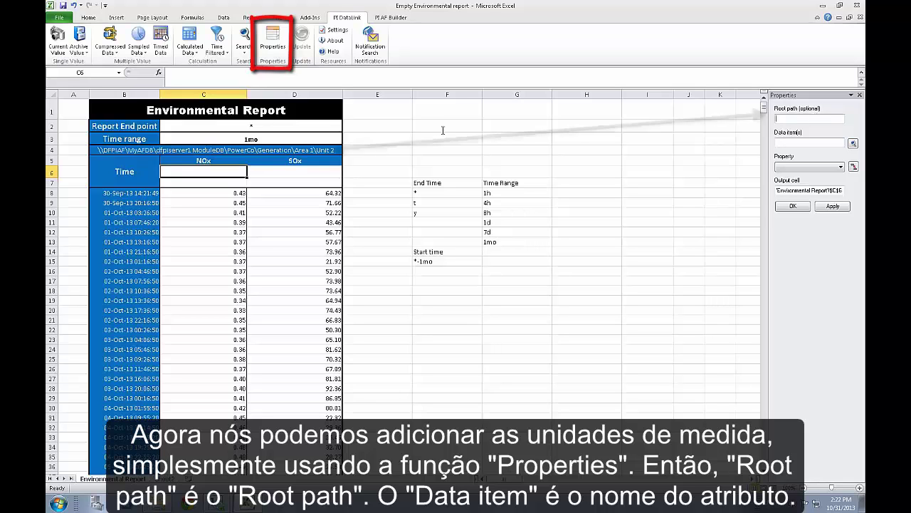
{"action": "left_click", "coordinate": [213, 150]}
{"action": "left_click", "coordinate": [808, 143]}
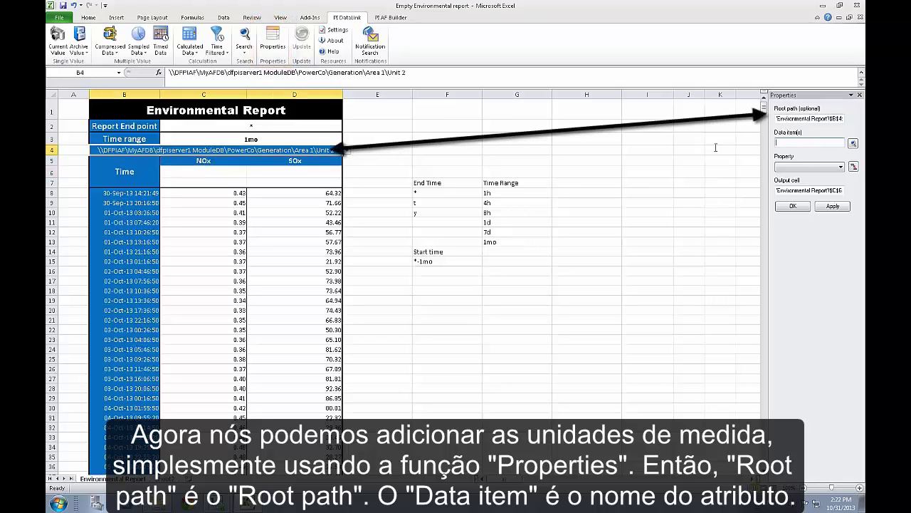
{"action": "left_click", "coordinate": [218, 162]}
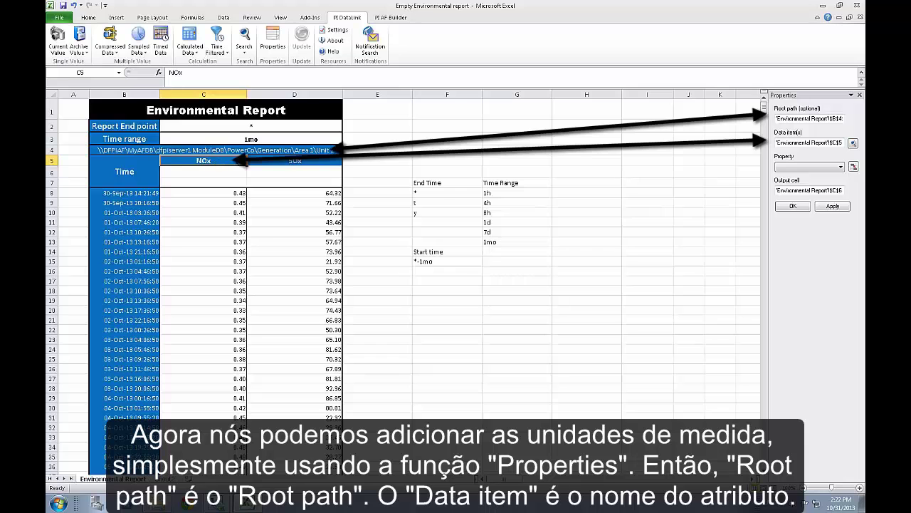
{"action": "left_click", "coordinate": [816, 168]}
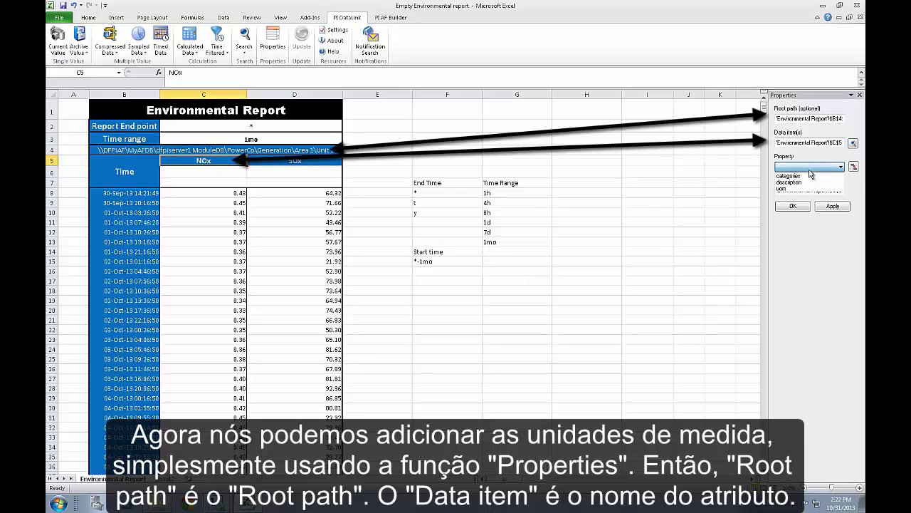
{"action": "left_click", "coordinate": [792, 189]}
{"action": "left_click", "coordinate": [792, 205]}
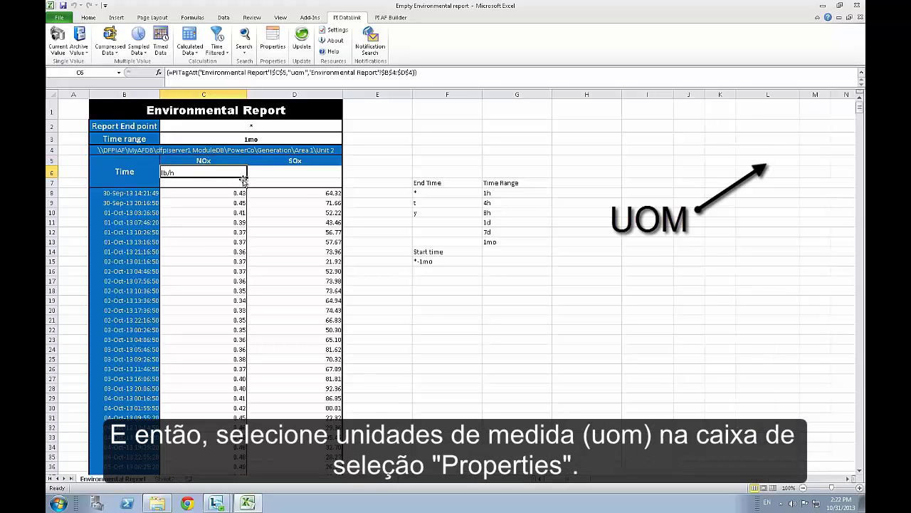
Copy the unit-of-measure function from C6 to D6 below the SOx header.
{"action": "key", "text": "ctrl+c"}
{"action": "left_click", "coordinate": [284, 172]}
{"action": "key", "text": "ctrl+v"}
Merge and center the unit cells C6:C7 and D6:D7 below the NOx and SOx headers.
{"action": "left_click", "coordinate": [222, 181]}
{"action": "left_click", "coordinate": [223, 173]}
{"action": "left_click", "coordinate": [88, 17]}
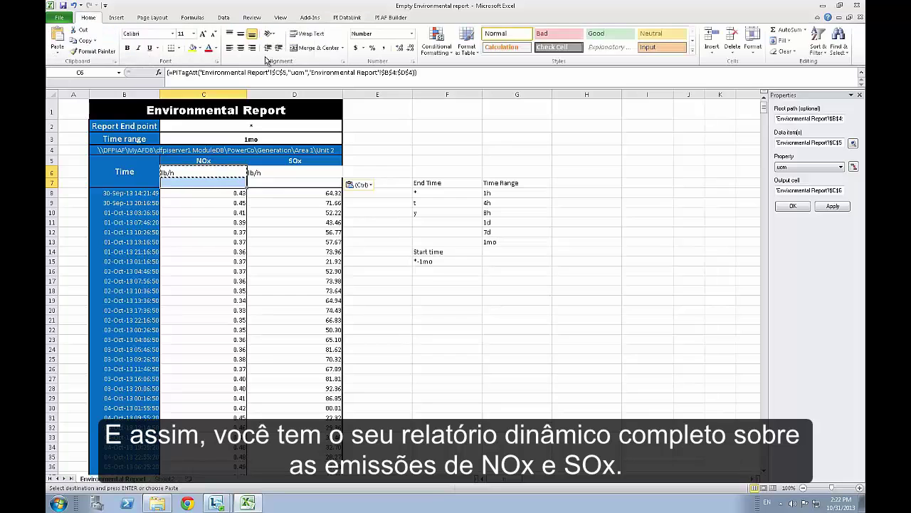
{"action": "left_click", "coordinate": [326, 48]}
{"action": "left_click_drag", "start_coordinate": [288, 173], "coordinate": [287, 183]}
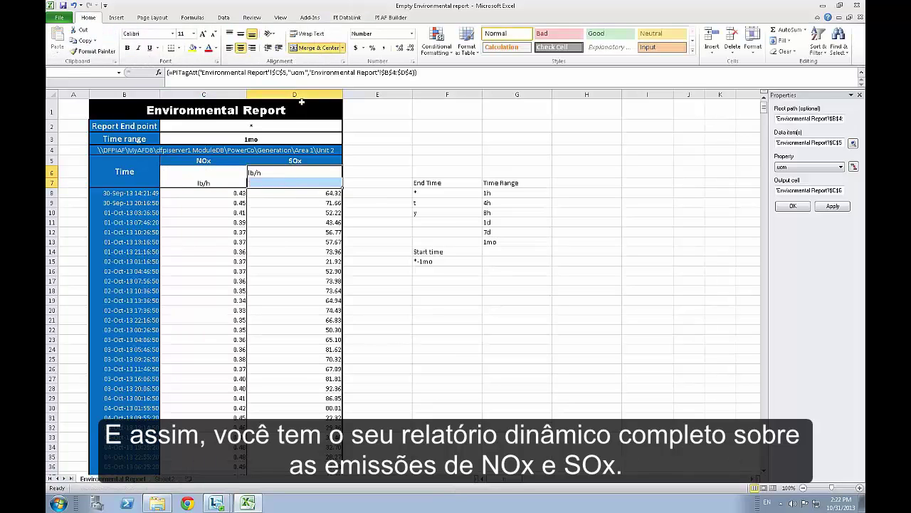
{"action": "left_click", "coordinate": [318, 48]}
Middle-align the merged unit cells of the SOx and NOx columns vertically.
{"action": "left_click", "coordinate": [240, 33]}
{"action": "left_click", "coordinate": [224, 173]}
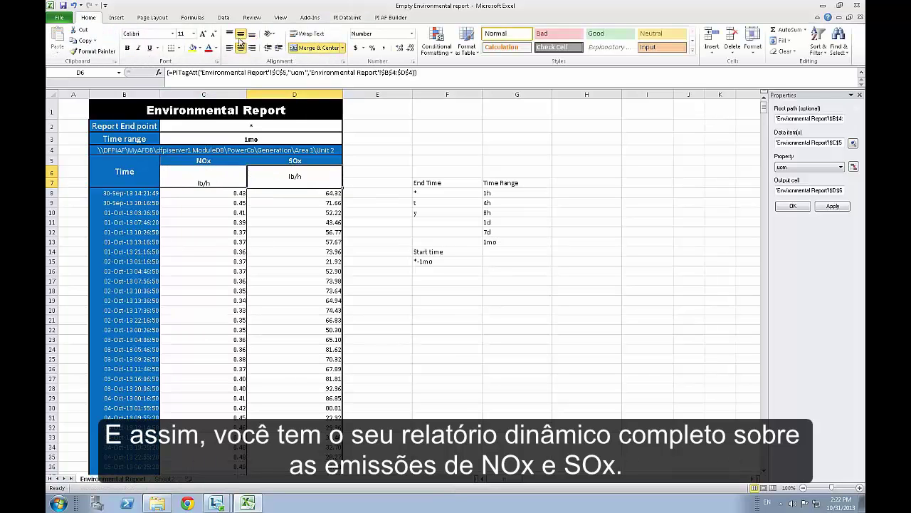
{"action": "left_click", "coordinate": [242, 35]}
{"action": "left_click", "coordinate": [488, 299]}
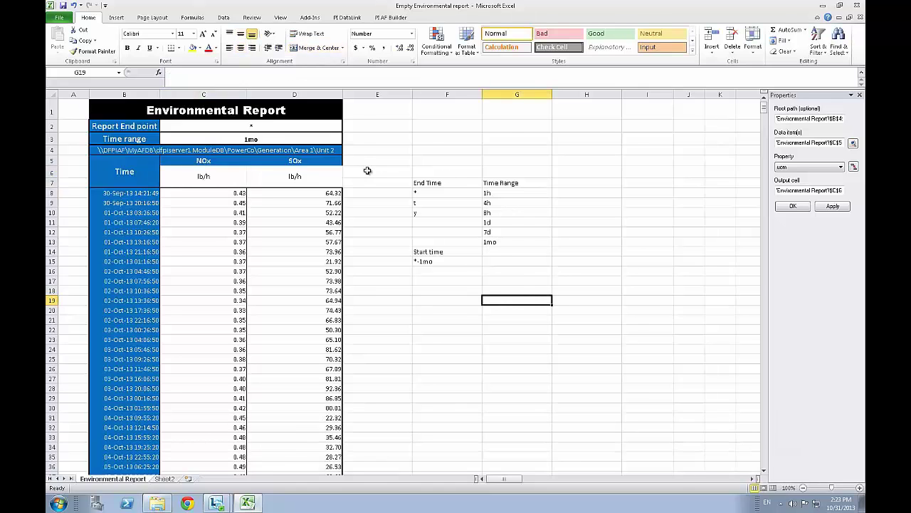